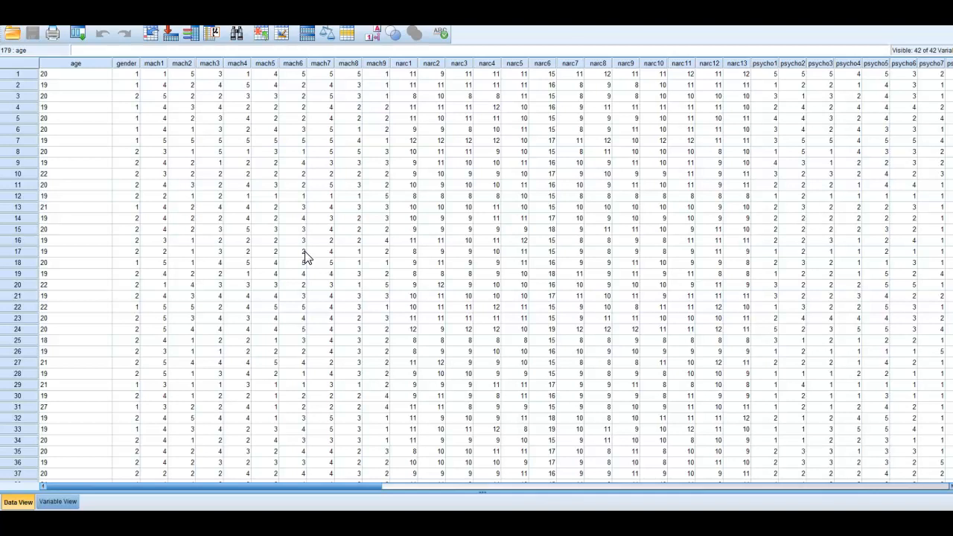
Review the variable definitions for age, gender and the mach, narc, psycho and FBS items, and compare them with the data rows
left_click(60, 502)
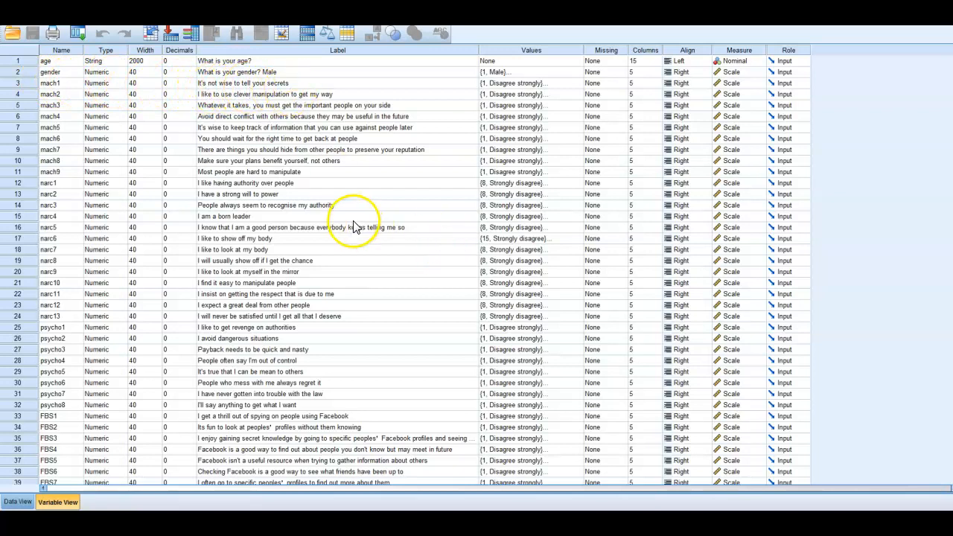
scroll(350, 224, "down", 3)
scroll(352, 228, "up", 3)
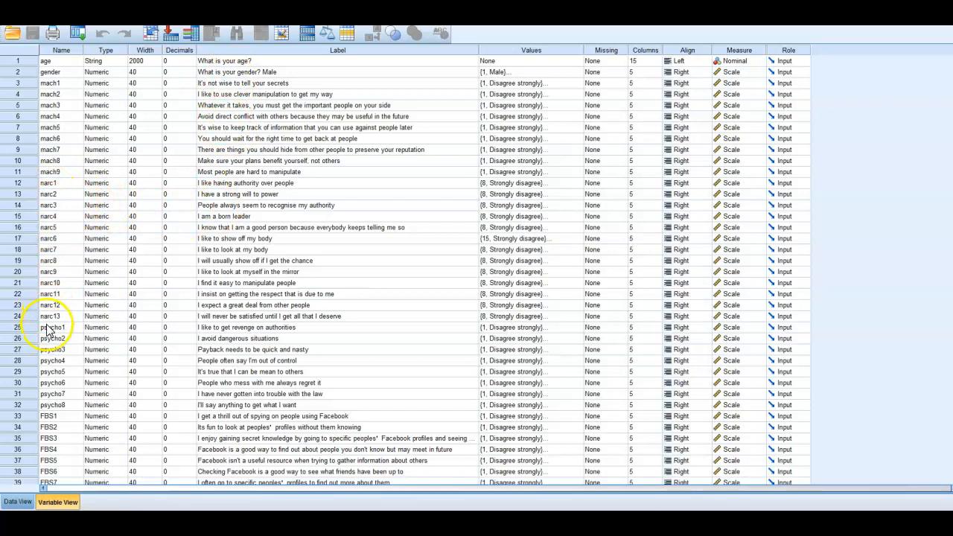
scroll(86, 373, "down", 3)
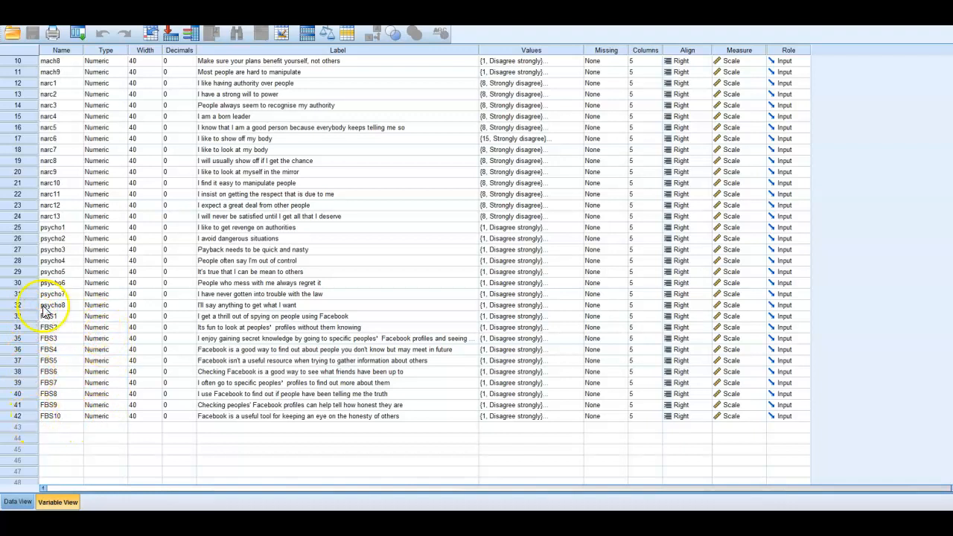
scroll(320, 380, "up", 3)
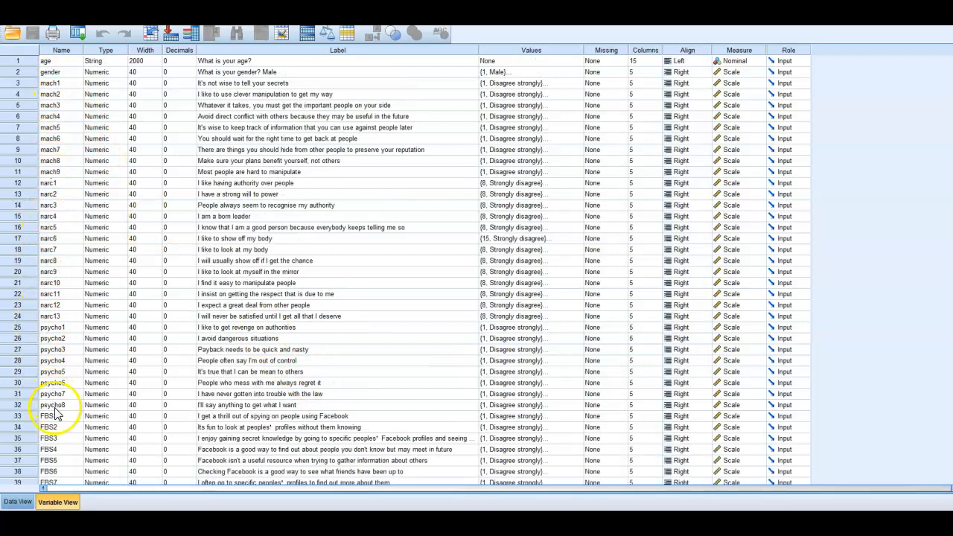
left_click(18, 503)
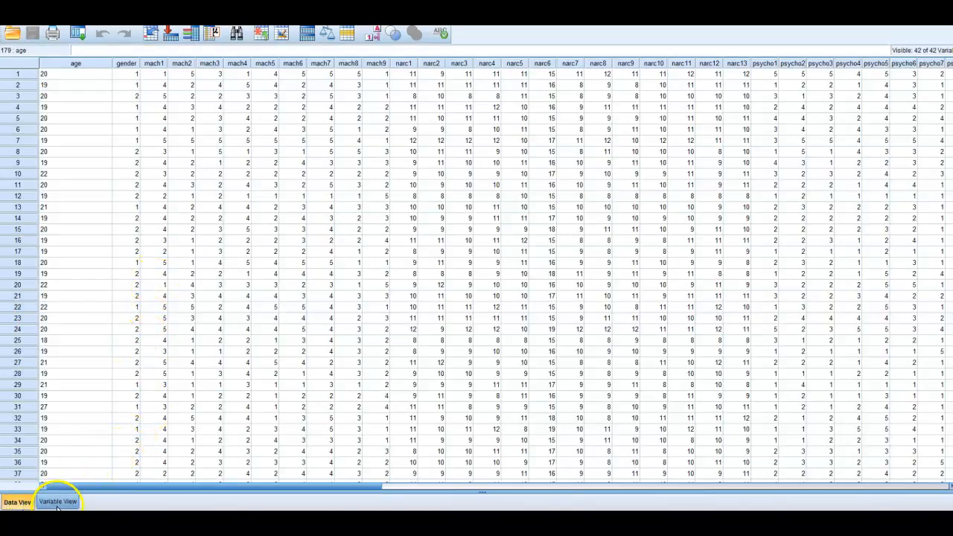
left_click(57, 503)
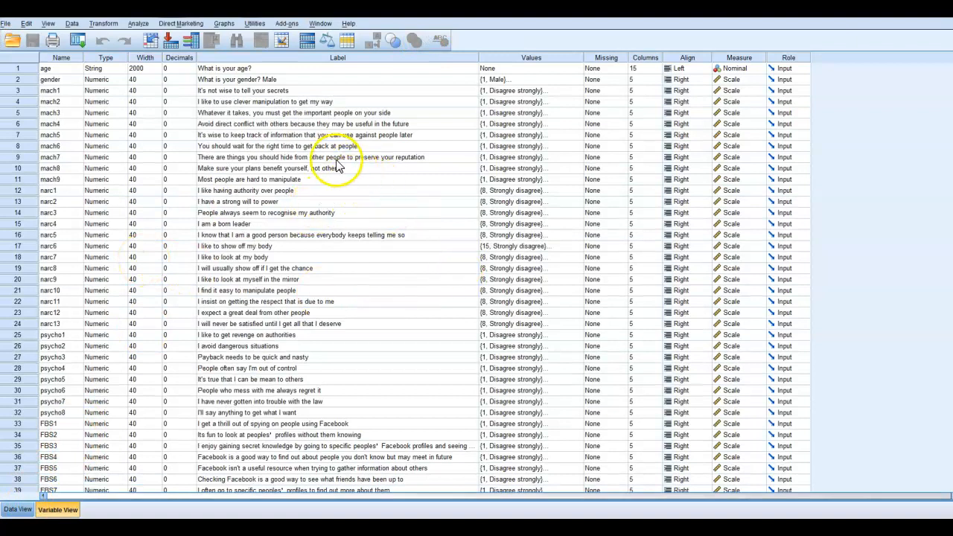
Run the Frequencies procedure on all variables in the dataset, with frequency tables displayed
left_click(139, 24)
mouse_move(160, 64)
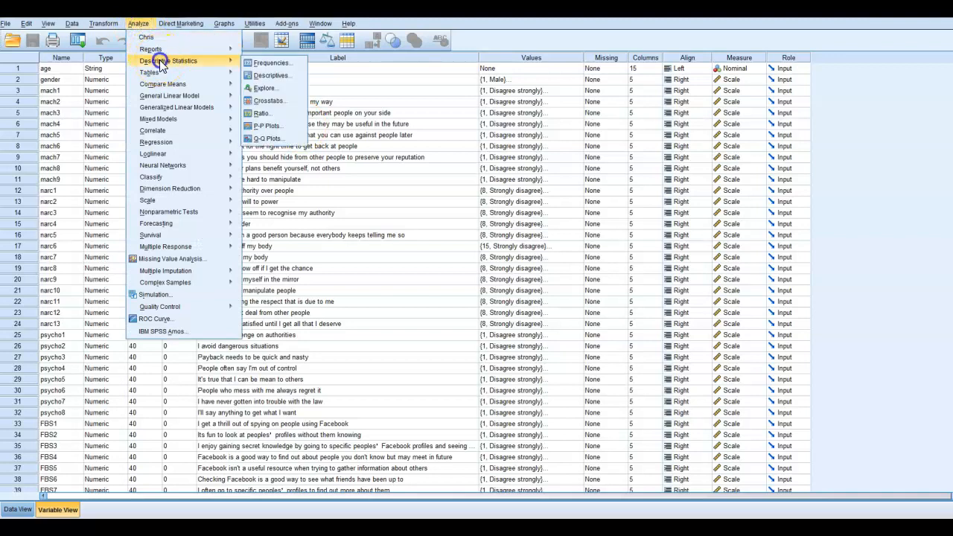
left_click(270, 63)
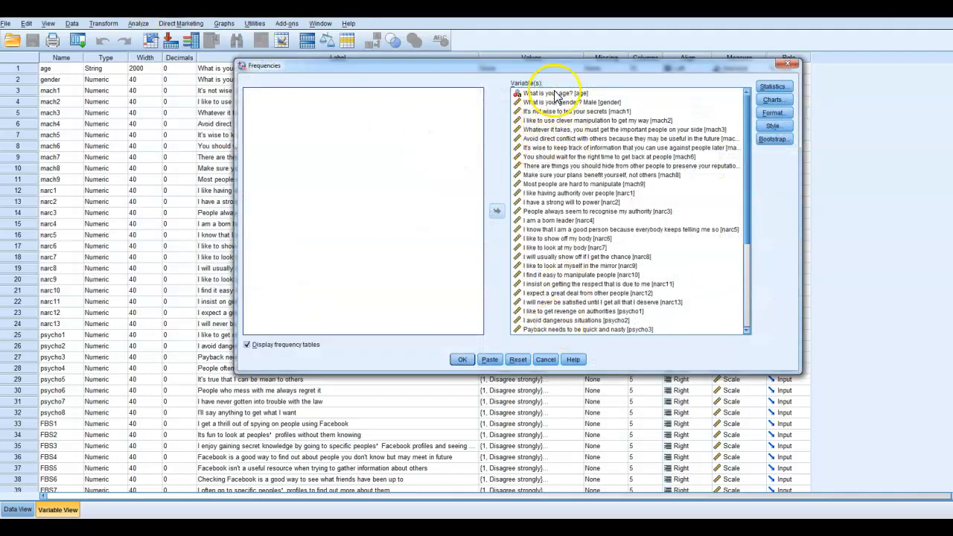
left_click_drag(746, 175, 729, 124)
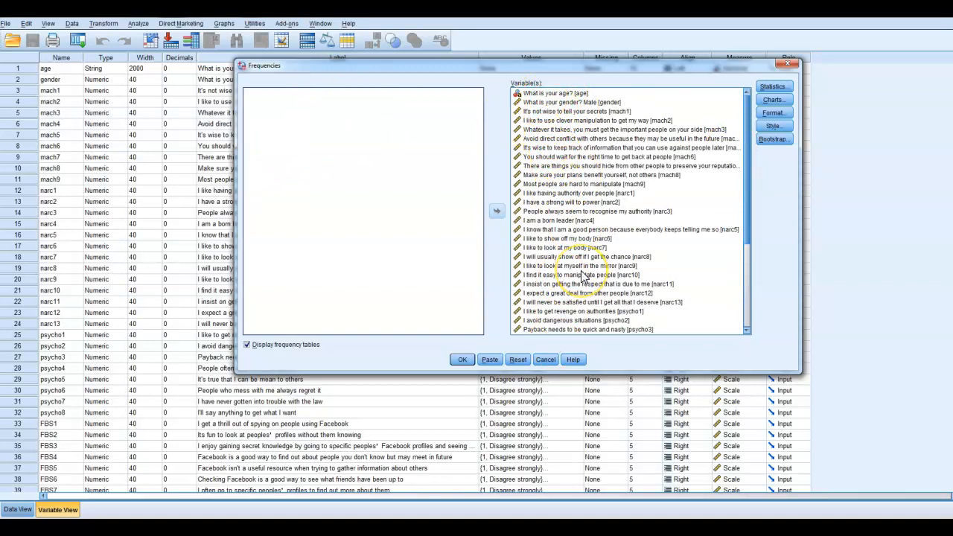
left_click(462, 360)
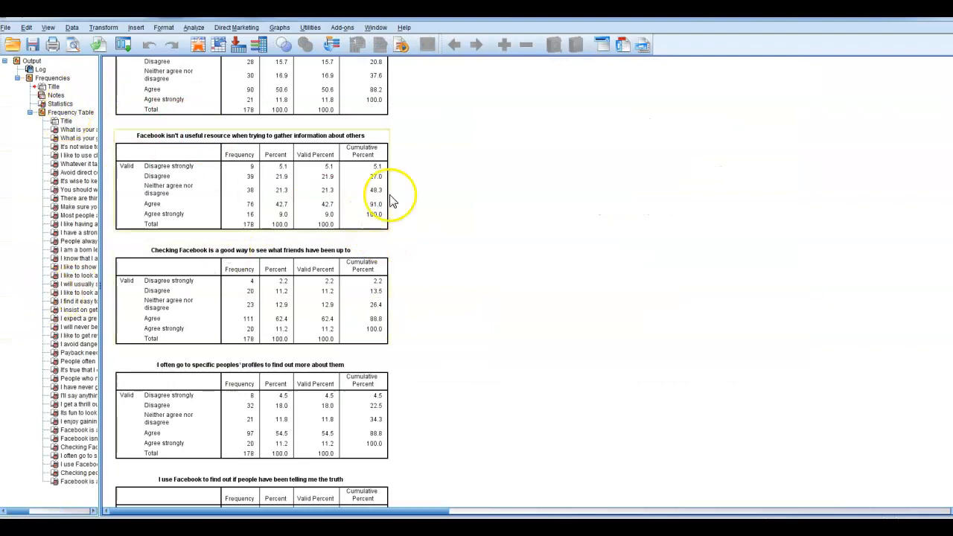
Examine the age frequency table in the output for implausible or mistyped ages
left_click(57, 110)
left_click(665, 186)
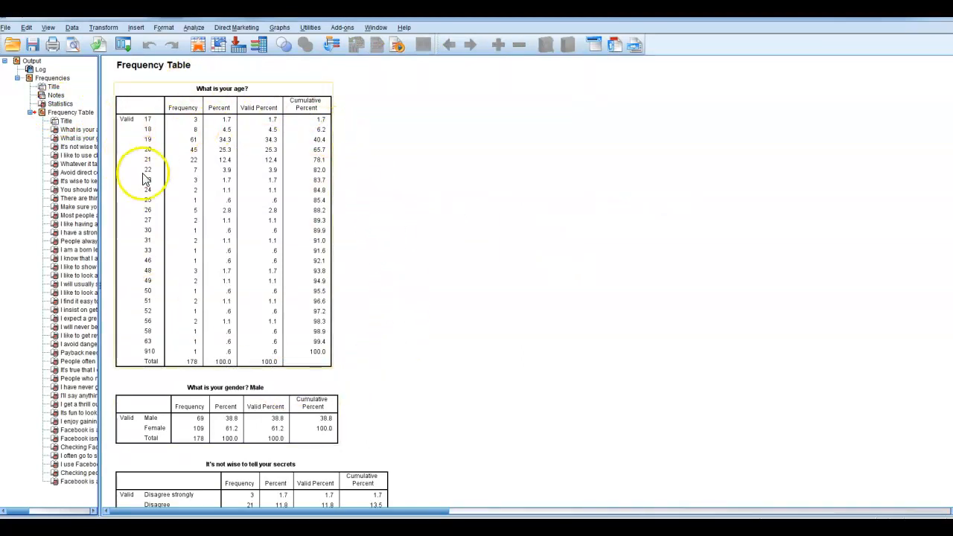
left_click(178, 125)
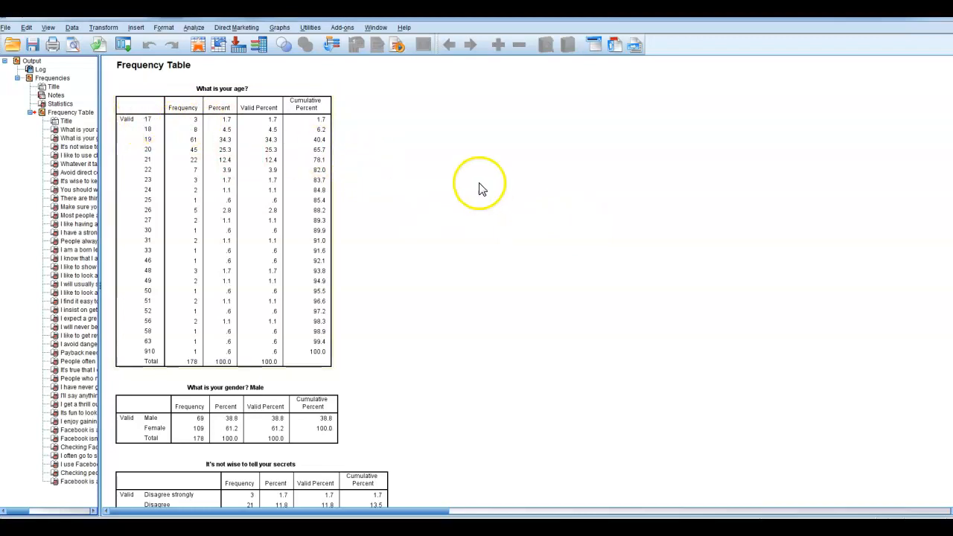
scroll(472, 181, "down", 2)
scroll(472, 181, "up", 2)
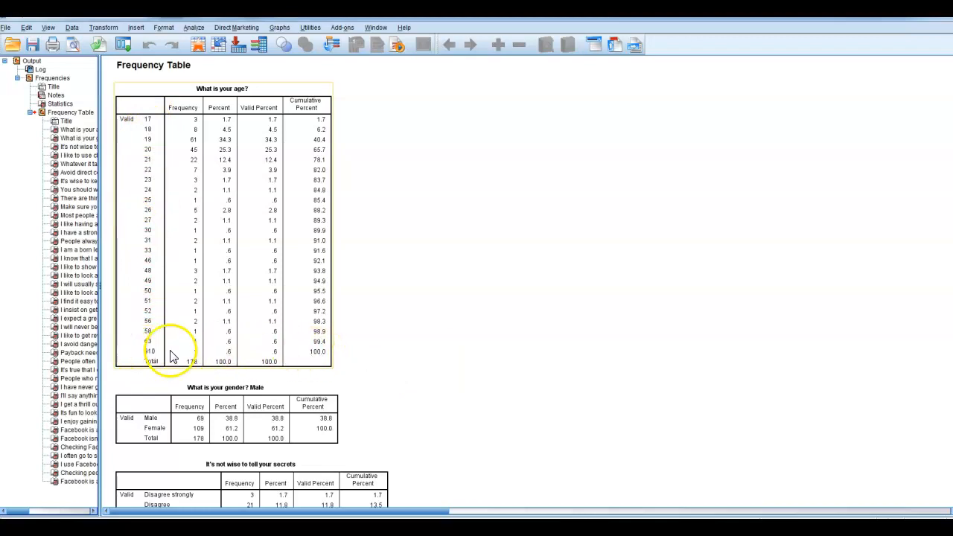
left_click(358, 352)
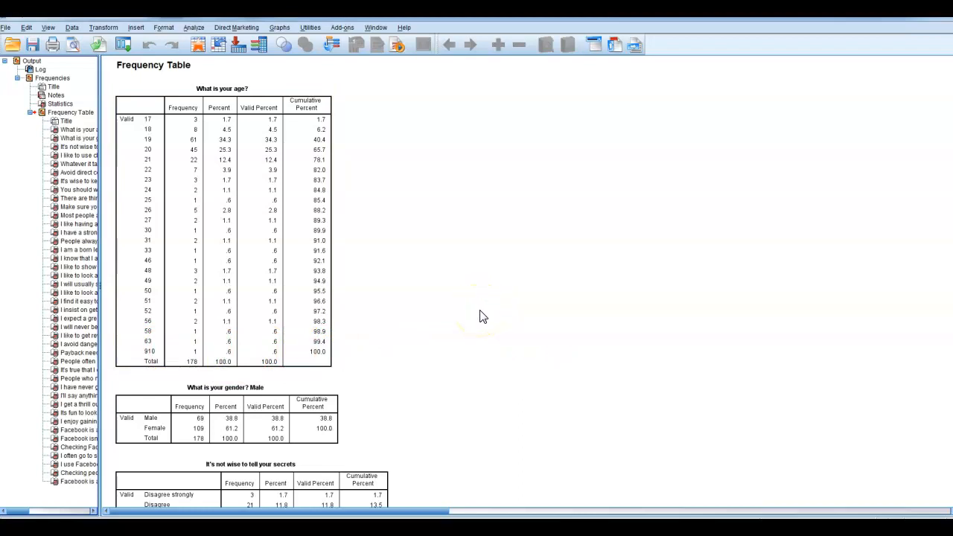
Examine the frequency tables for gender and "It's not wise to tell your secrets" for invalid response categories
scroll(502, 234, "down", 5)
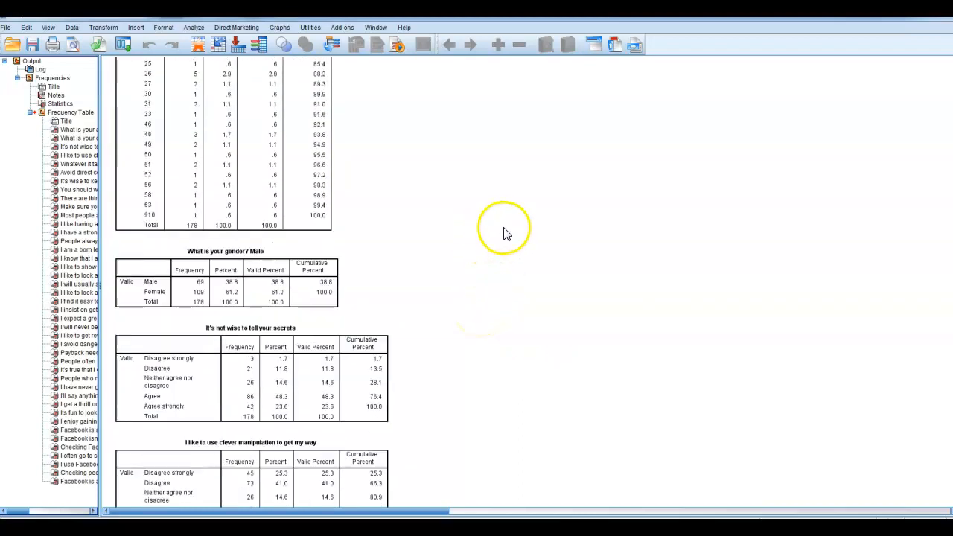
left_click(257, 242)
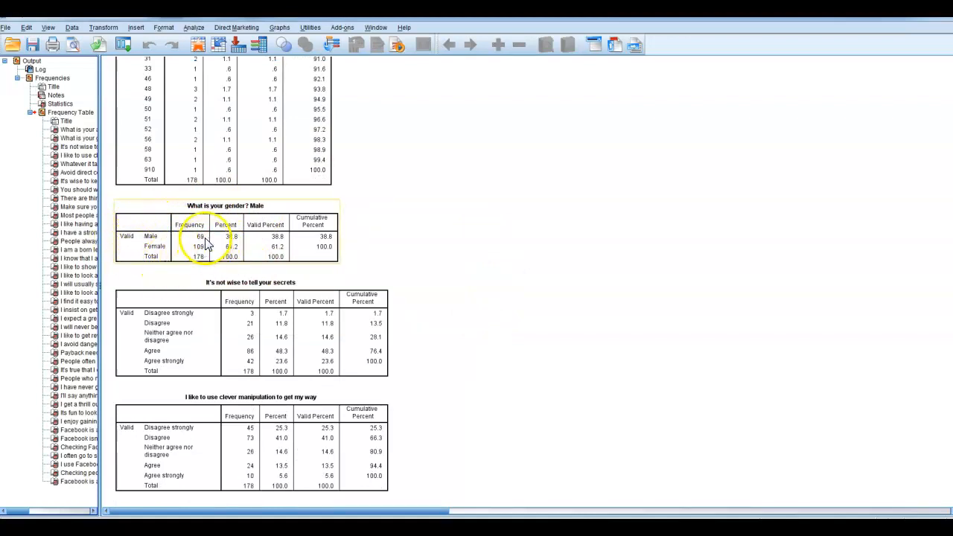
left_click(423, 257)
scroll(536, 209, "down", 3)
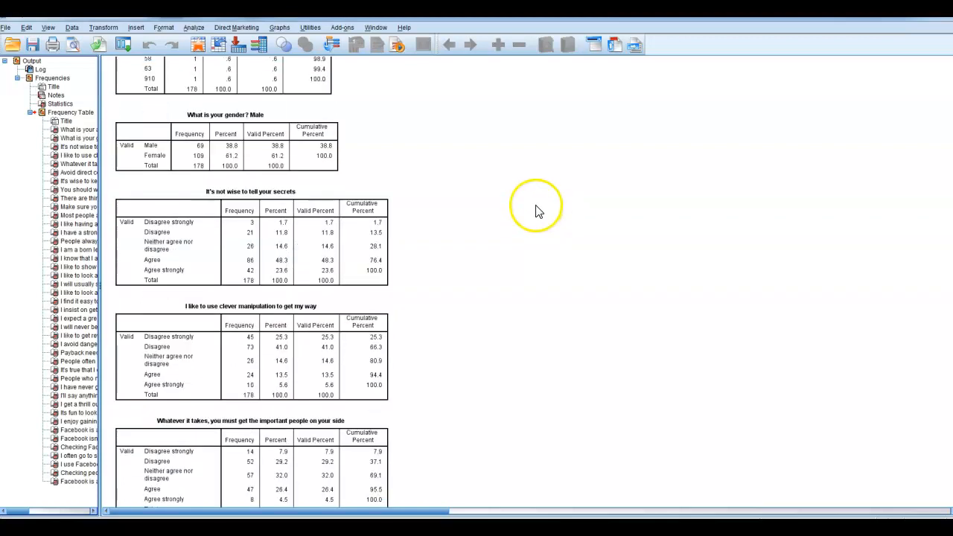
left_click(239, 199)
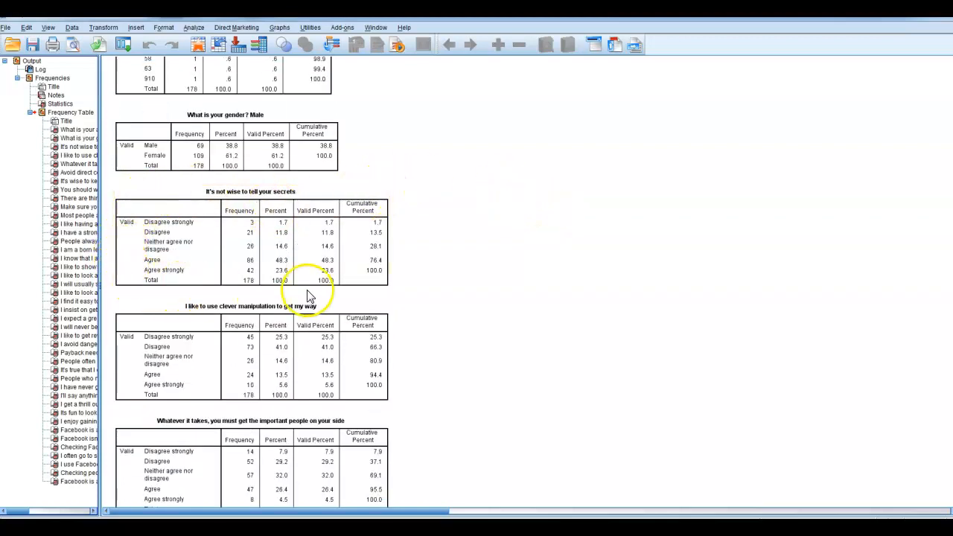
left_click(390, 298)
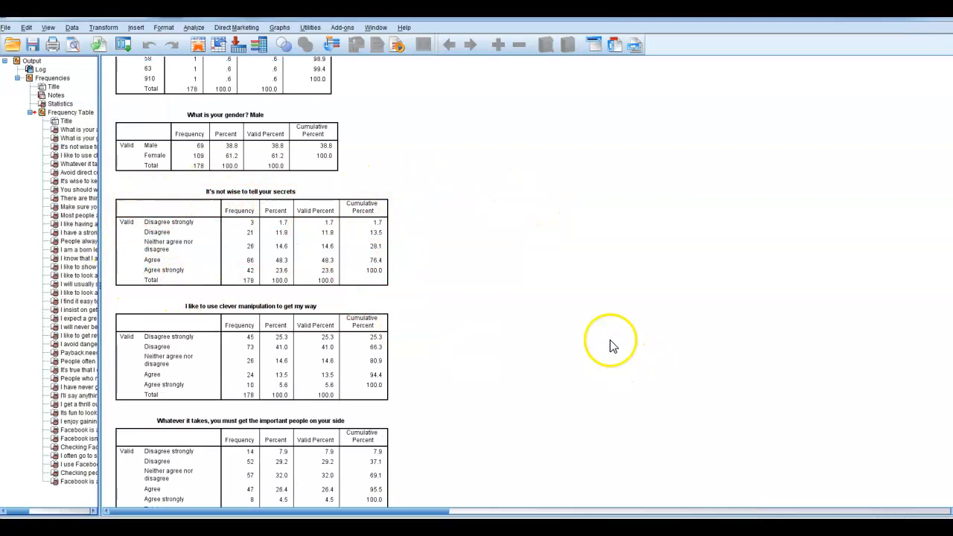
left_click(230, 245)
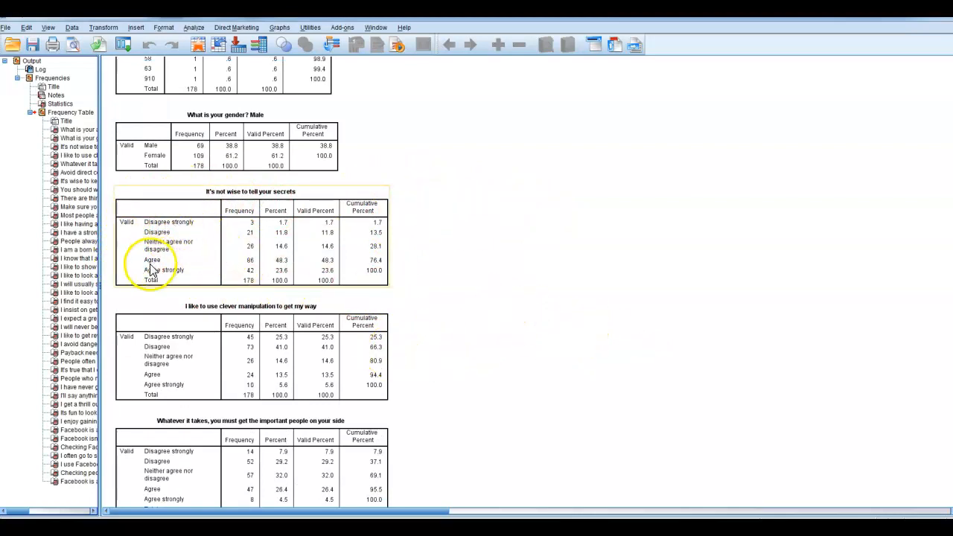
left_click(266, 298)
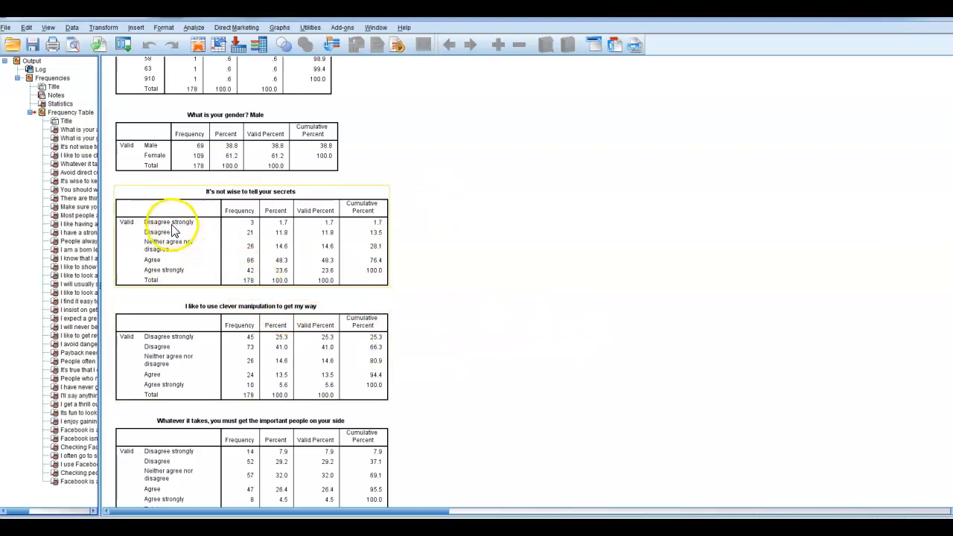
Read through the remaining questionnaire item frequency tables, down to the last Facebook item, checking their response categories for errors
scroll(417, 340, "down", 10)
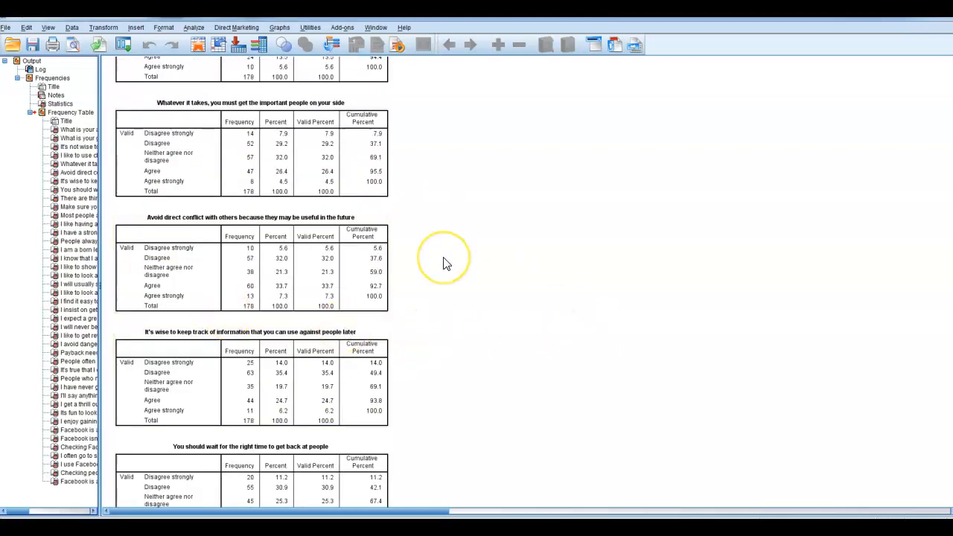
scroll(443, 263, "down", 1)
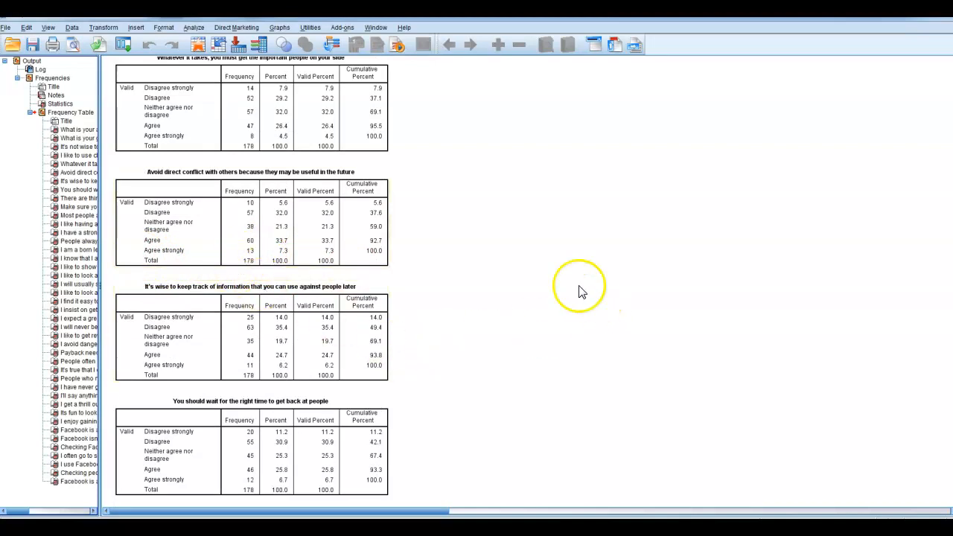
scroll(547, 273, "down", 3)
scroll(544, 274, "down", 10)
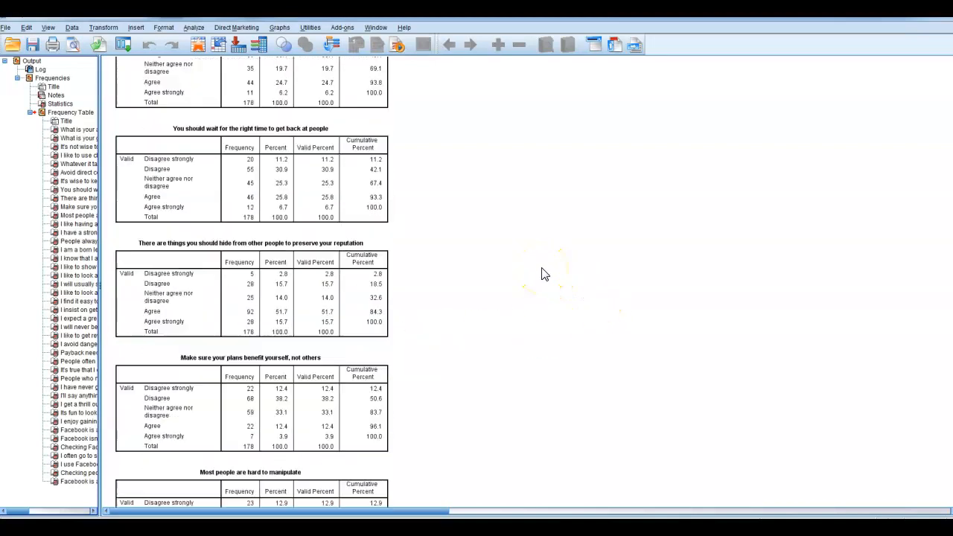
scroll(540, 277, "down", 10)
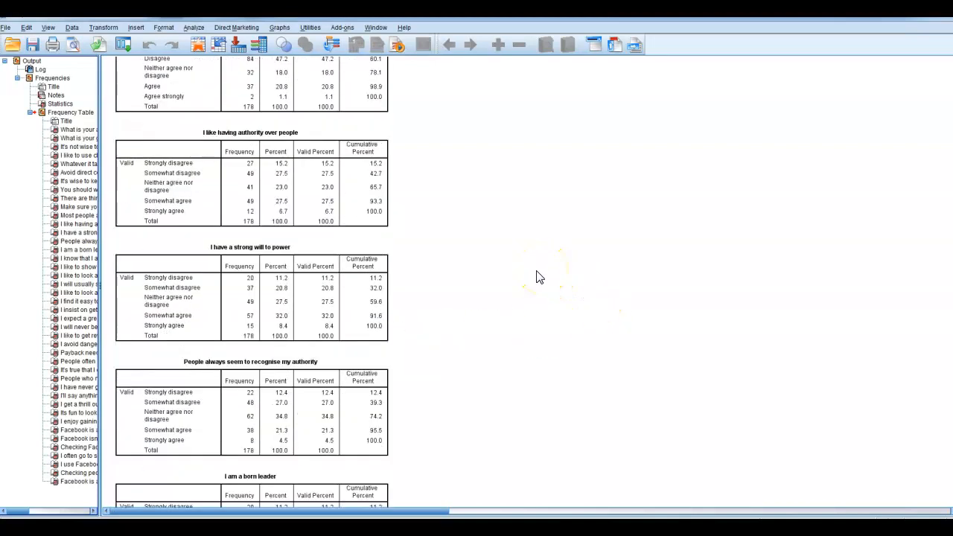
scroll(540, 277, "down", 11)
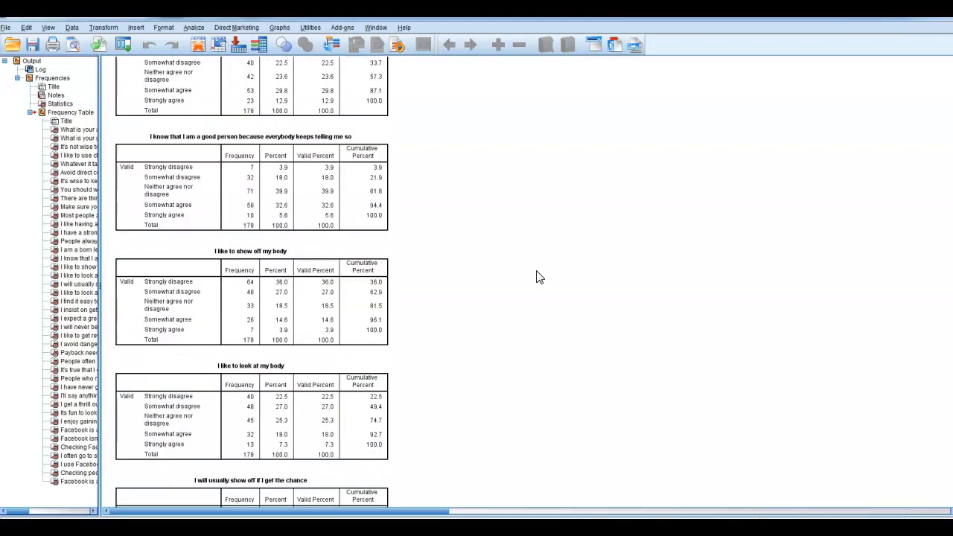
scroll(539, 277, "down", 11)
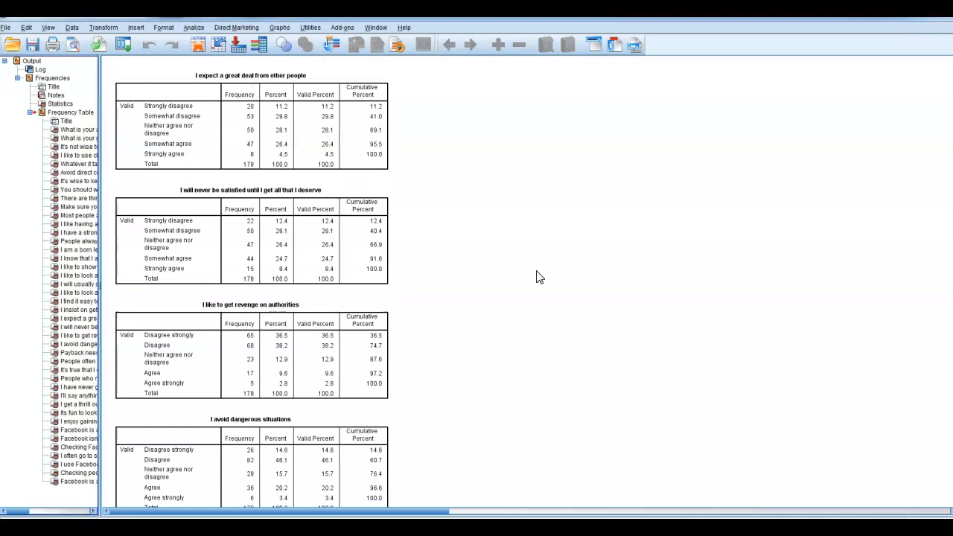
left_click(240, 143)
scroll(497, 306, "down", 3)
scroll(484, 296, "down", 15)
scroll(484, 296, "down", 15)
scroll(484, 296, "down", 15)
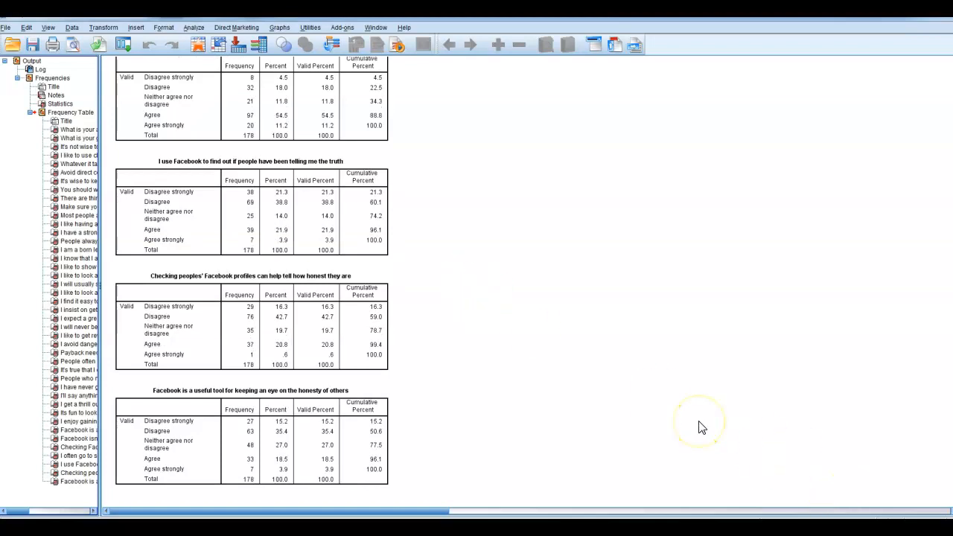
Return to the age frequency table near the start of the output and recheck its listed values
scroll(419, 337, "up", 20)
scroll(419, 339, "up", 20)
scroll(419, 339, "up", 20)
scroll(419, 339, "up", 15)
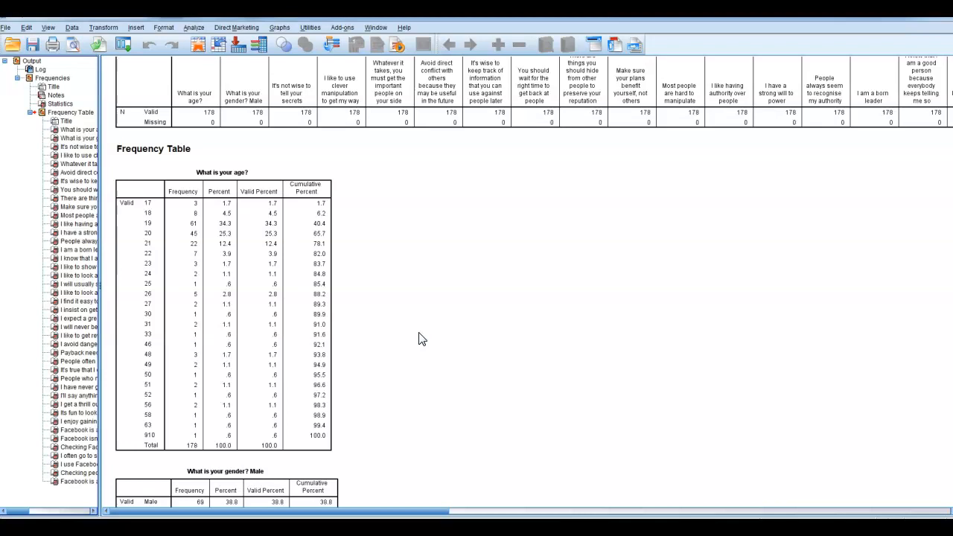
left_click(433, 298)
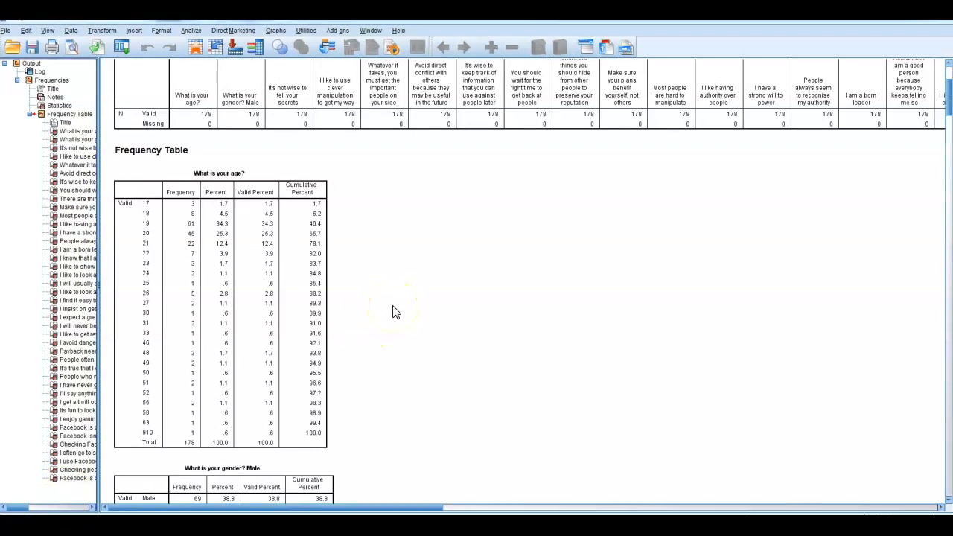
left_click(246, 280)
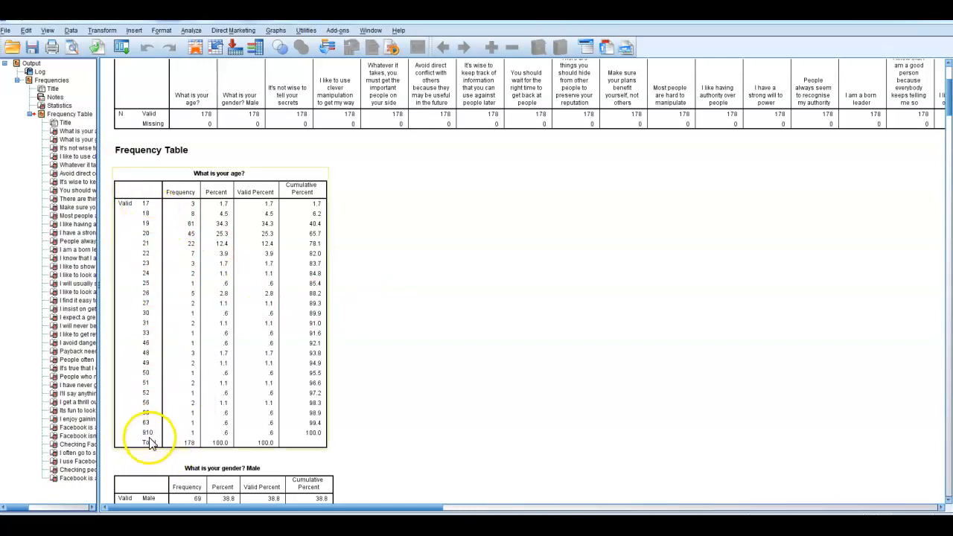
left_click(347, 367)
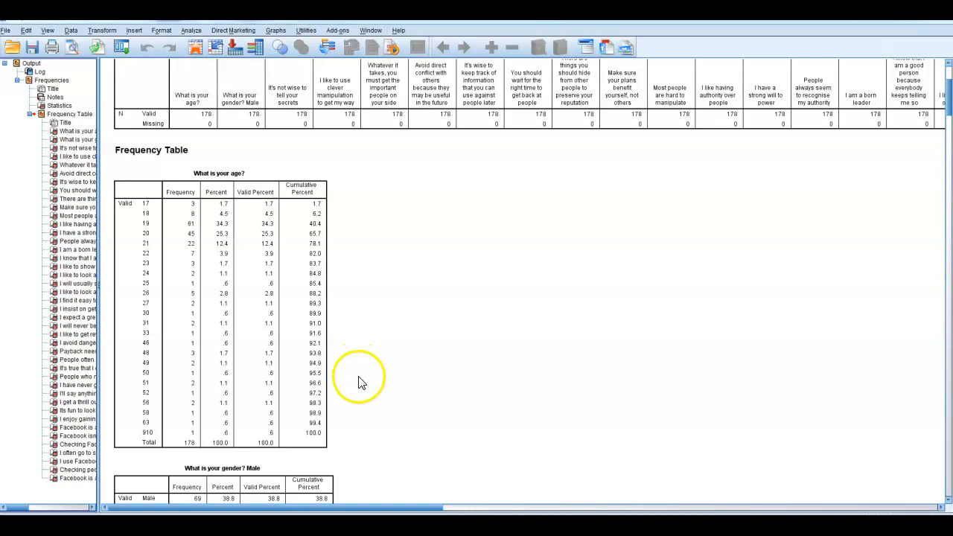
Return to the dataset's variable definitions and open the value labels of mach2 to inspect its response coding
left_click(526, 485)
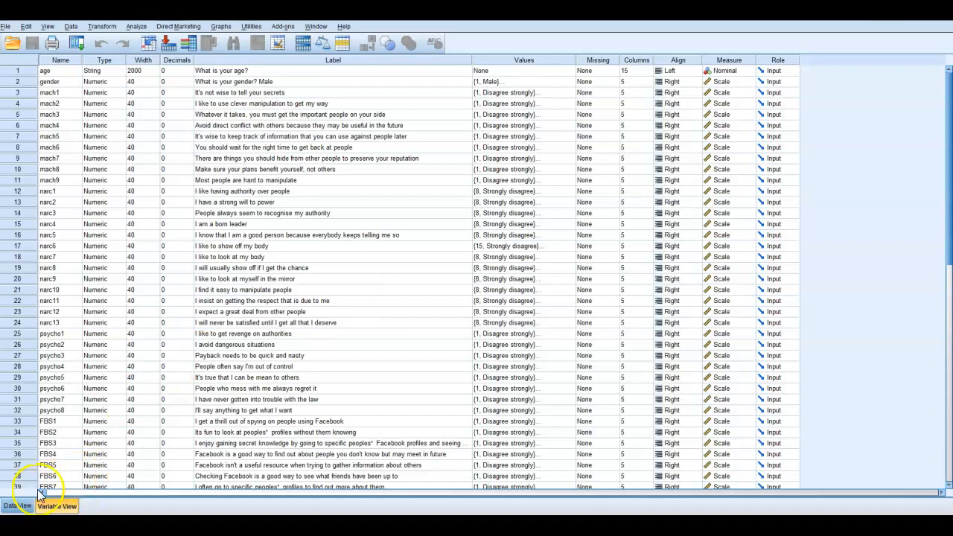
left_click(18, 505)
left_click(56, 506)
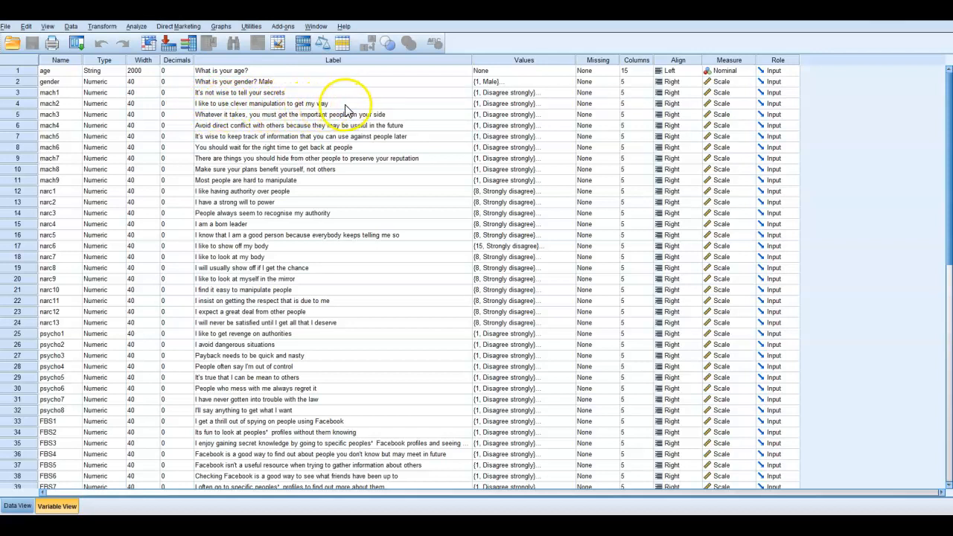
left_click(570, 104)
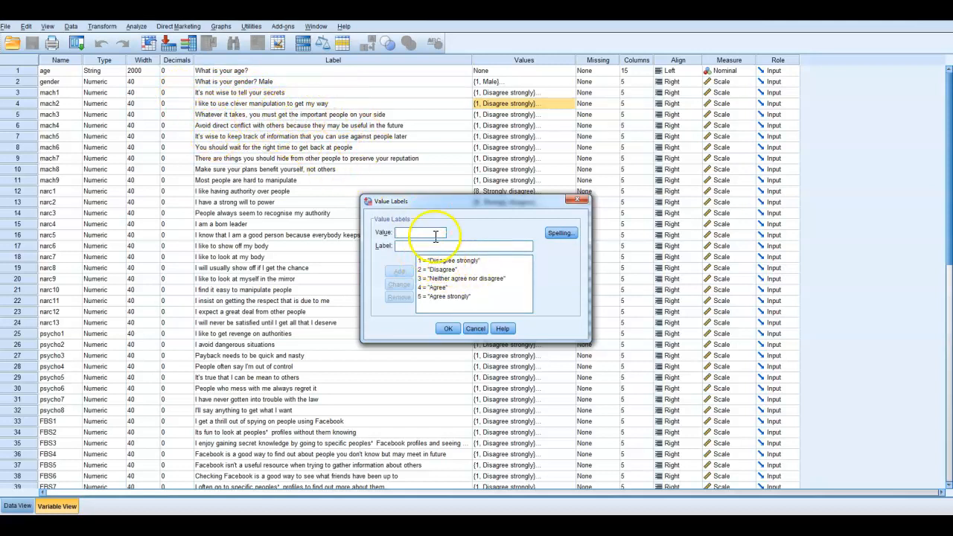
Leave the mach2 value labels unchanged and read through the item labels of mach1 to mach9 for reverse-worded statements
left_click(476, 329)
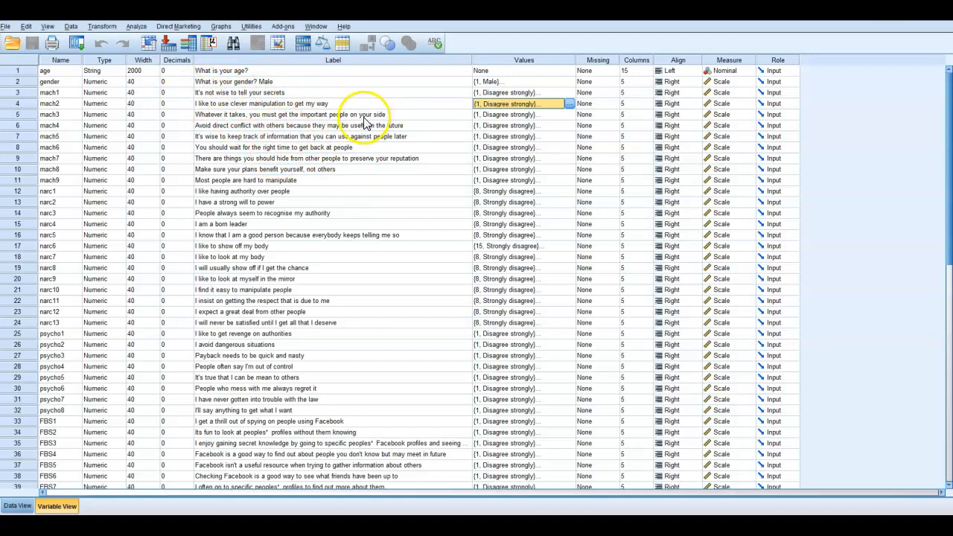
left_click(250, 94)
left_click(249, 103)
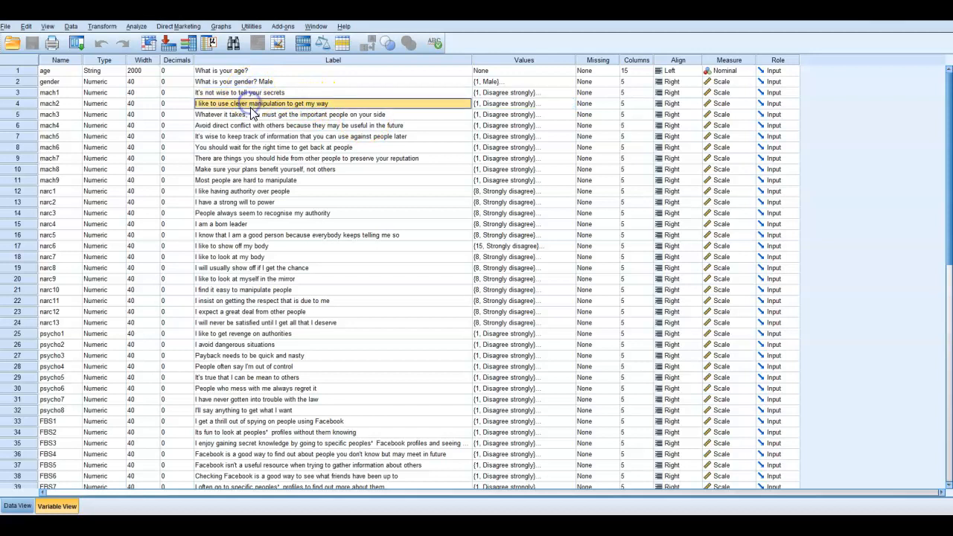
left_click(252, 115)
left_click(252, 126)
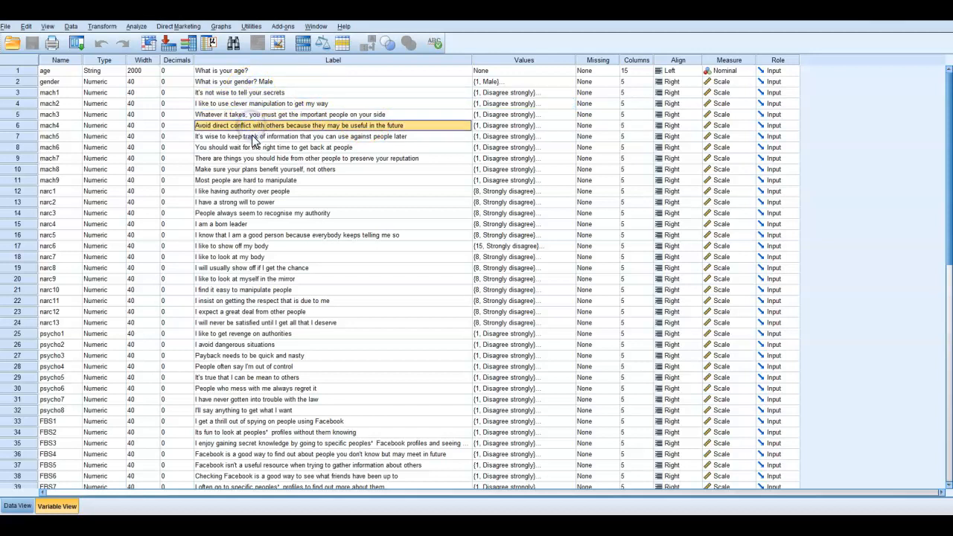
left_click(252, 136)
left_click(251, 146)
left_click(259, 158)
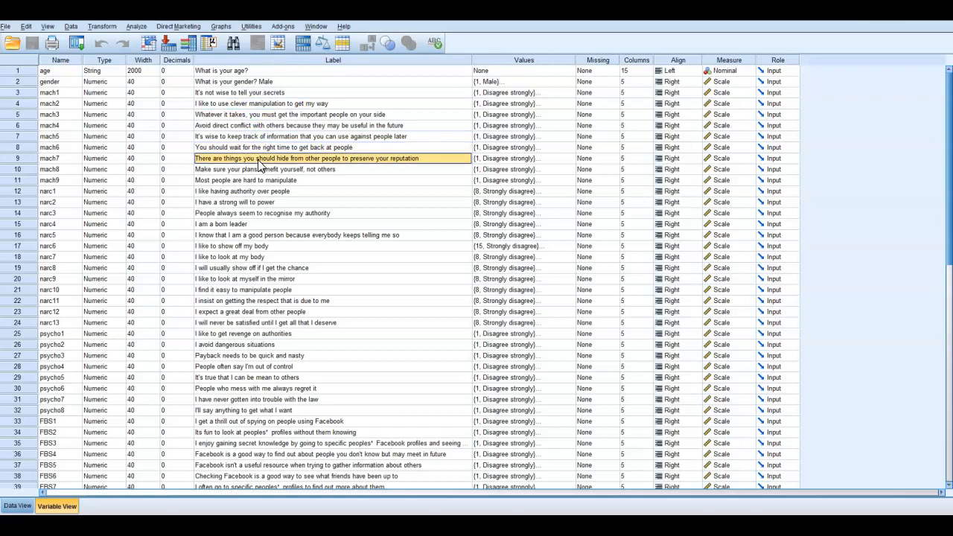
left_click(262, 170)
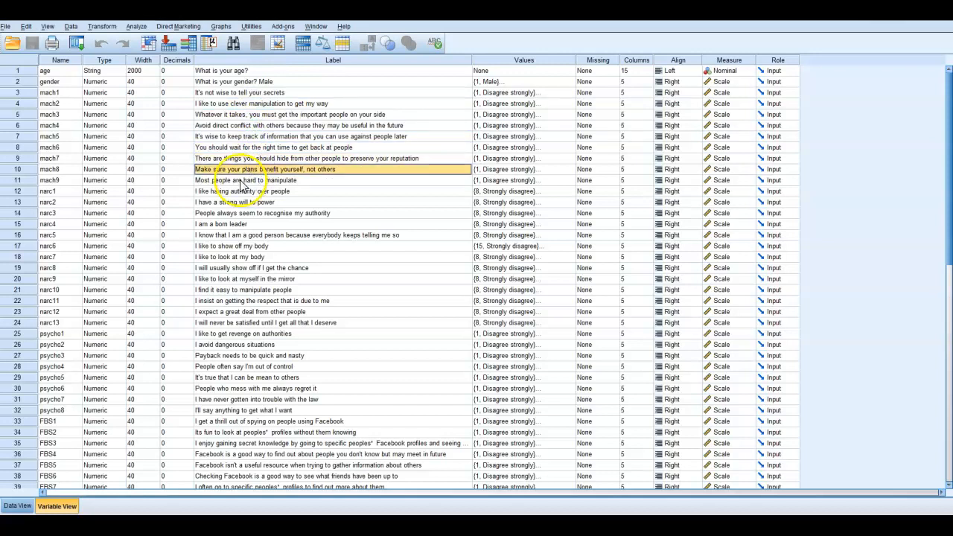
left_click(242, 181)
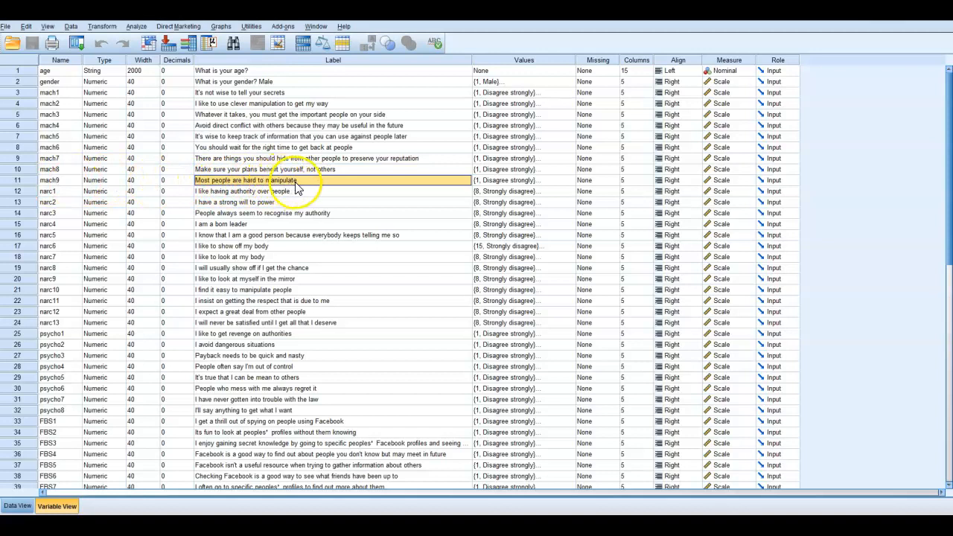
Inspect the value labels of mach9 and highlight that variable's row
left_click(570, 183)
left_click(569, 182)
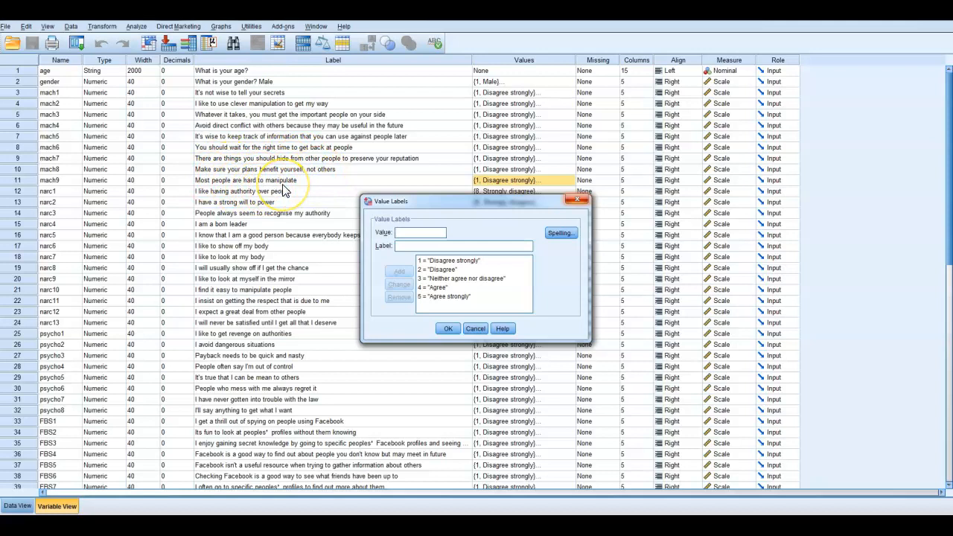
left_click(469, 328)
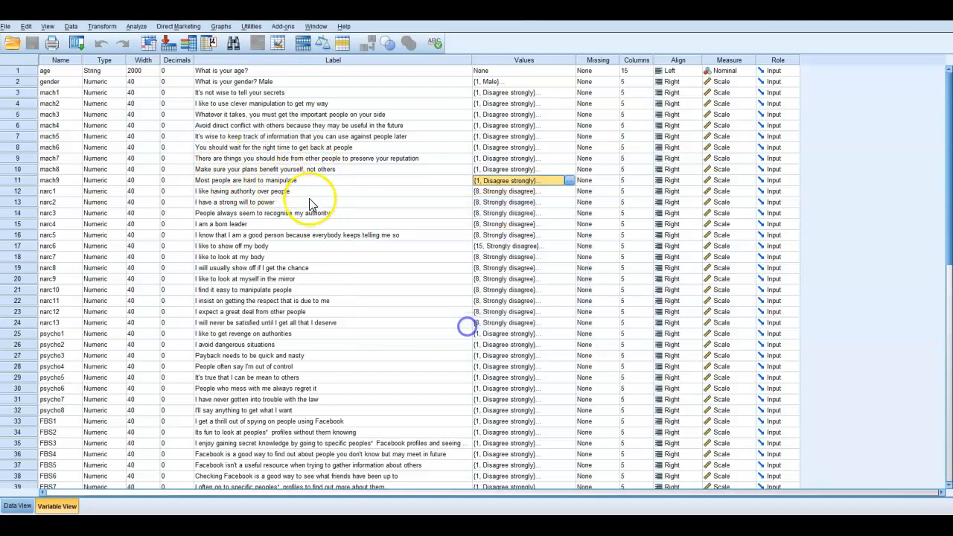
left_click(17, 180)
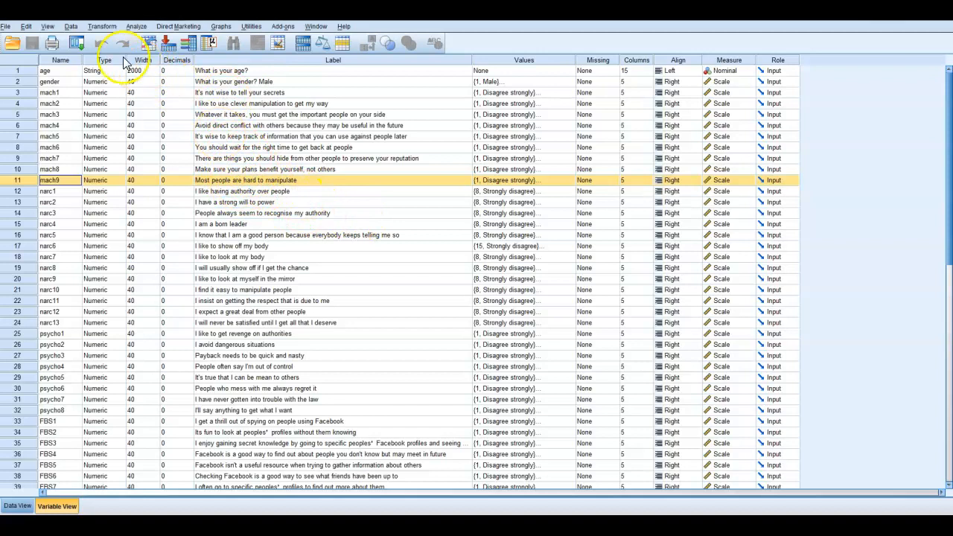
Start Recode into Same Variables and replace gender with "Most people are hard to manipulate" (mach9) as the variable to recode
left_click(102, 30)
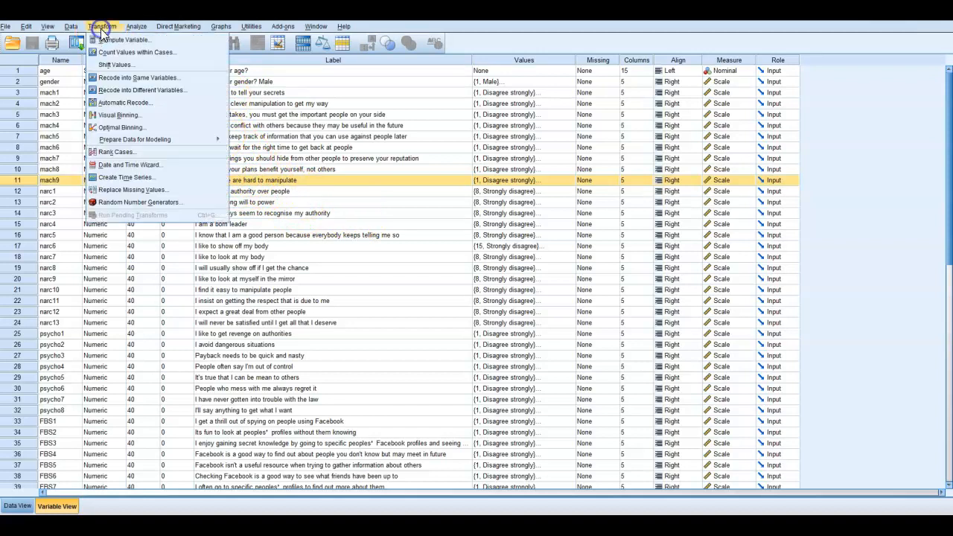
left_click(126, 78)
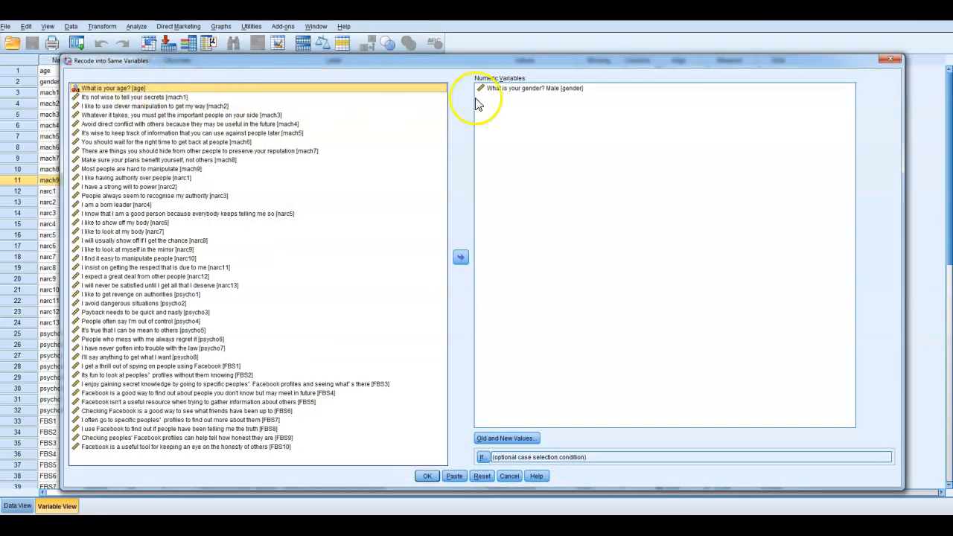
double_click(516, 89)
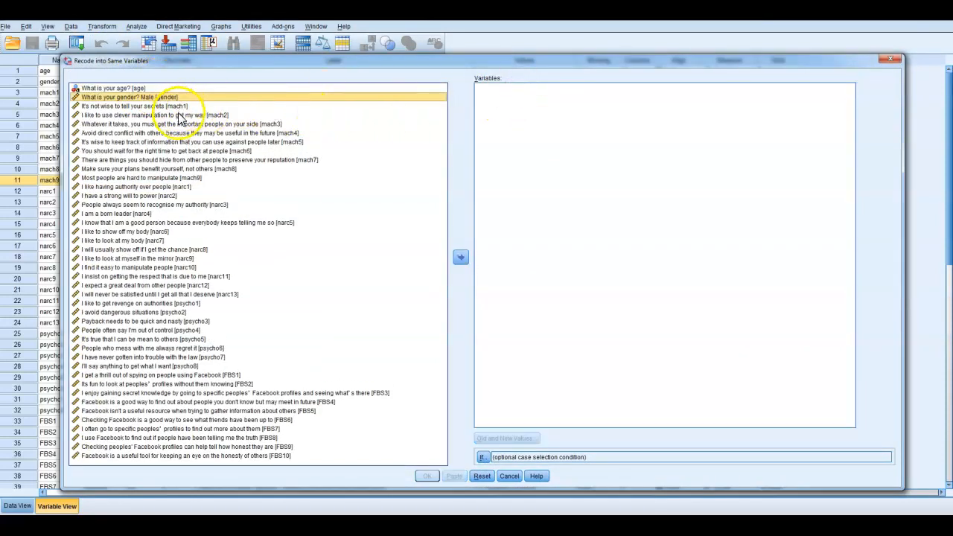
double_click(160, 180)
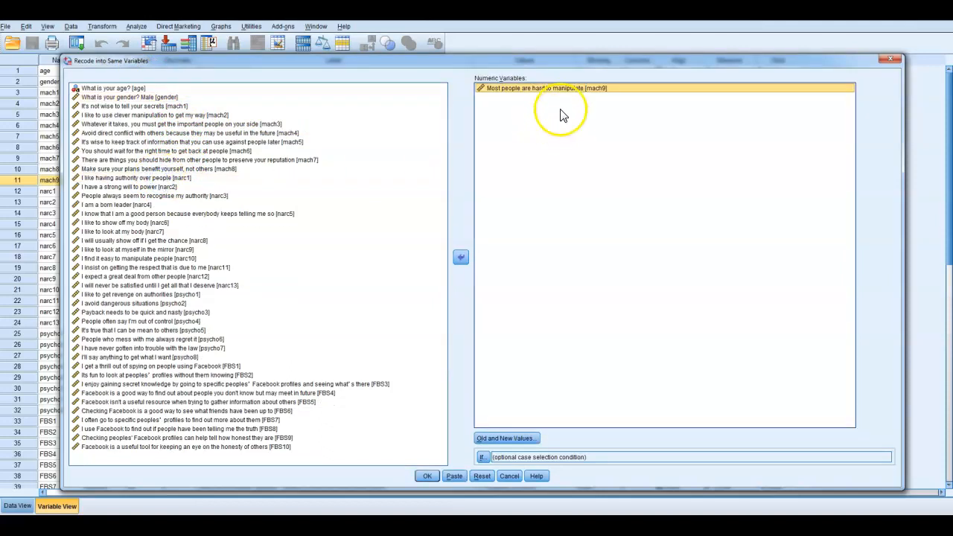
Remove both leftover old-to-new value rules from the mach9 recode
left_click(534, 439)
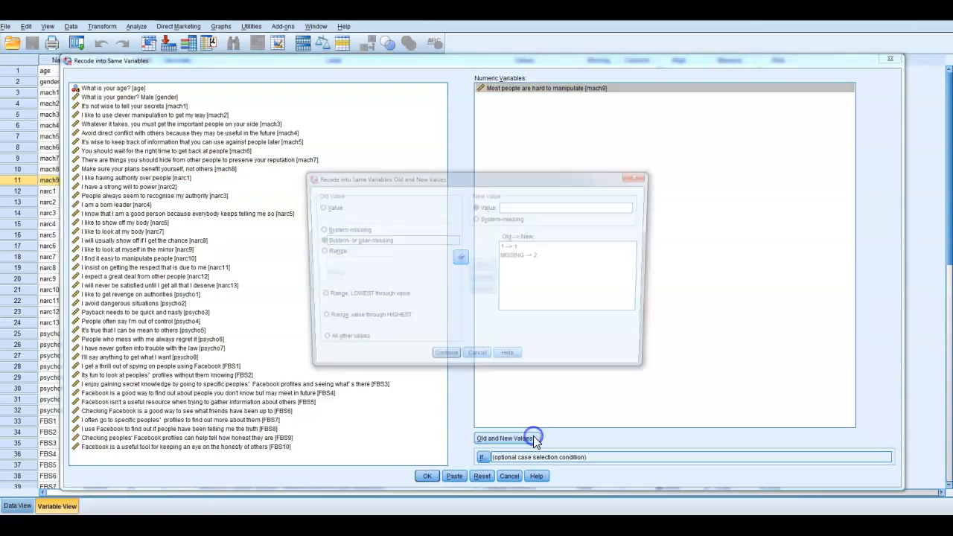
left_click(316, 206)
left_click(512, 247)
left_click(483, 291)
left_click(516, 246)
left_click(483, 291)
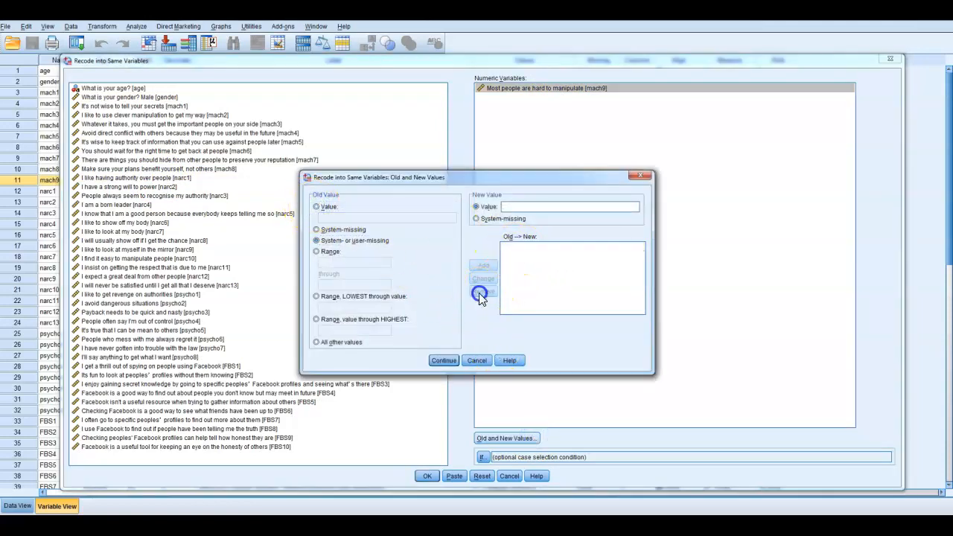
Add the first reverse-coding rules for mach9, recoding old value 1 to 5 and old value 2 to 4
left_click(330, 207)
left_click(381, 220)
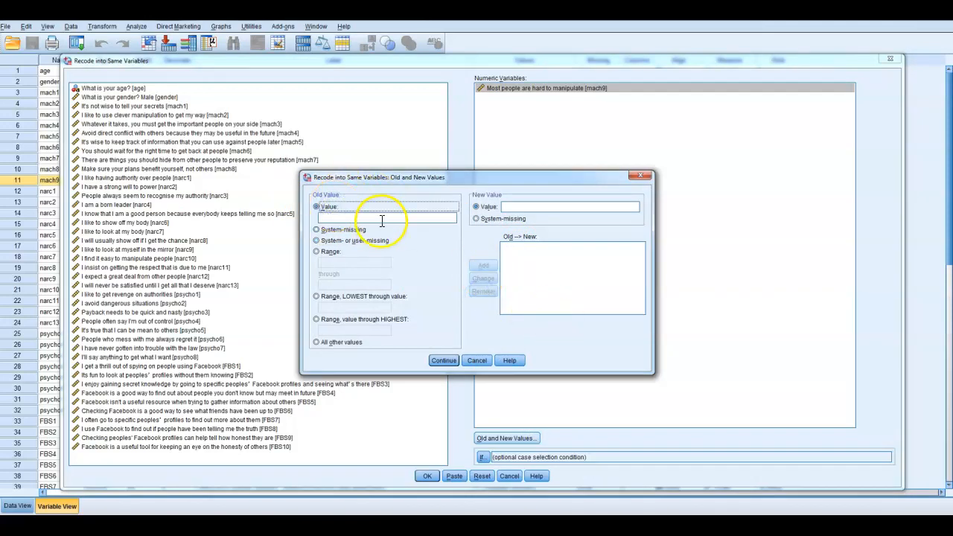
left_click(560, 207)
type("5")
left_click(484, 266)
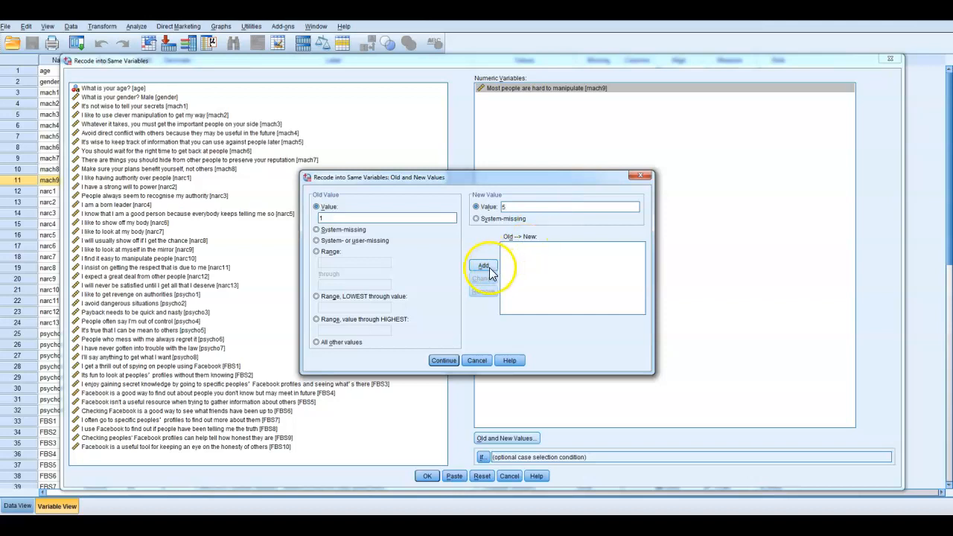
left_click(382, 218)
type("2")
left_click(549, 209)
type("4")
left_click(484, 266)
Add the remaining mach9 rules, recoding 3 to 3, 4 to 2 and 5 to 1, and cancel the whole recode
left_click(385, 217)
left_click(553, 211)
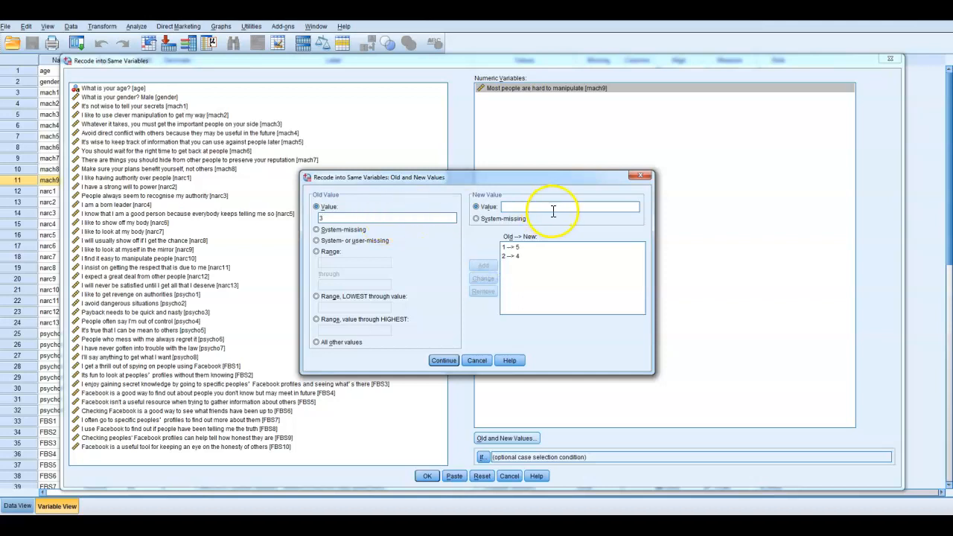
type("3")
left_click(484, 266)
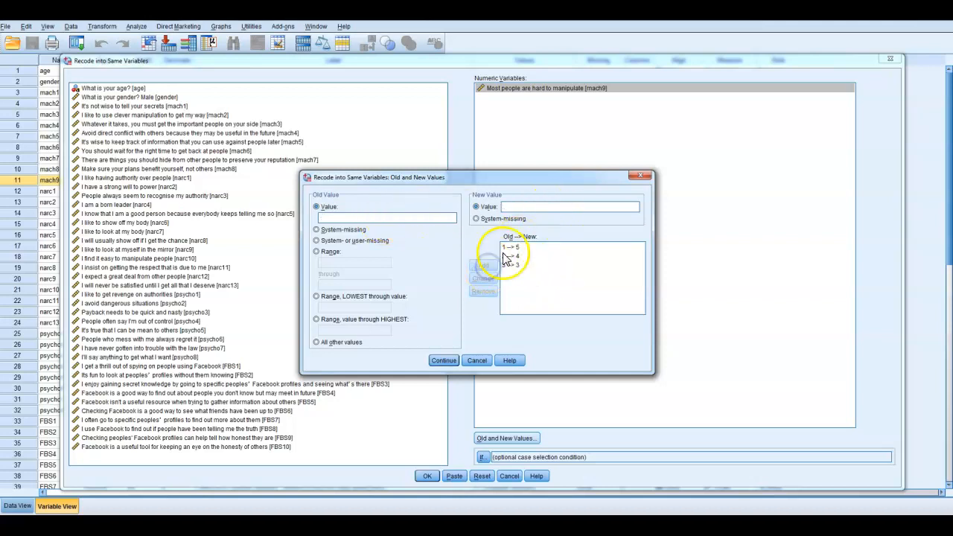
type("4")
type("2")
left_click(483, 266)
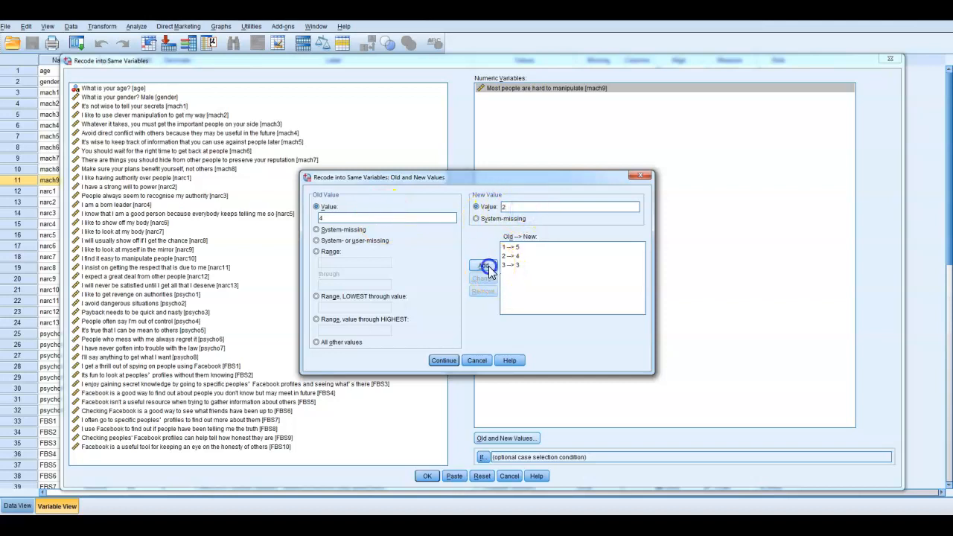
type("1")
left_click(484, 266)
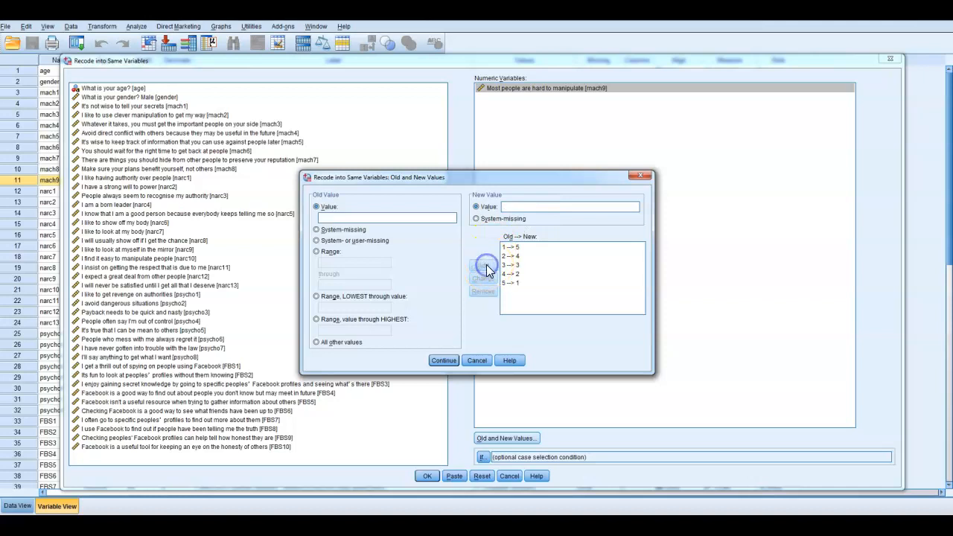
left_click(482, 359)
left_click(511, 475)
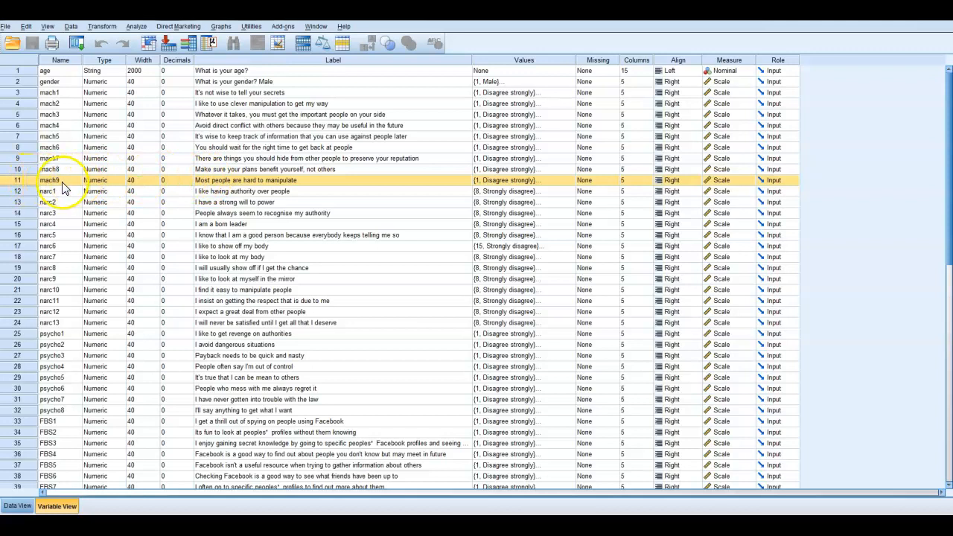
View the data column of mach9 and recheck its value labels in the variable definitions
double_click(16, 185)
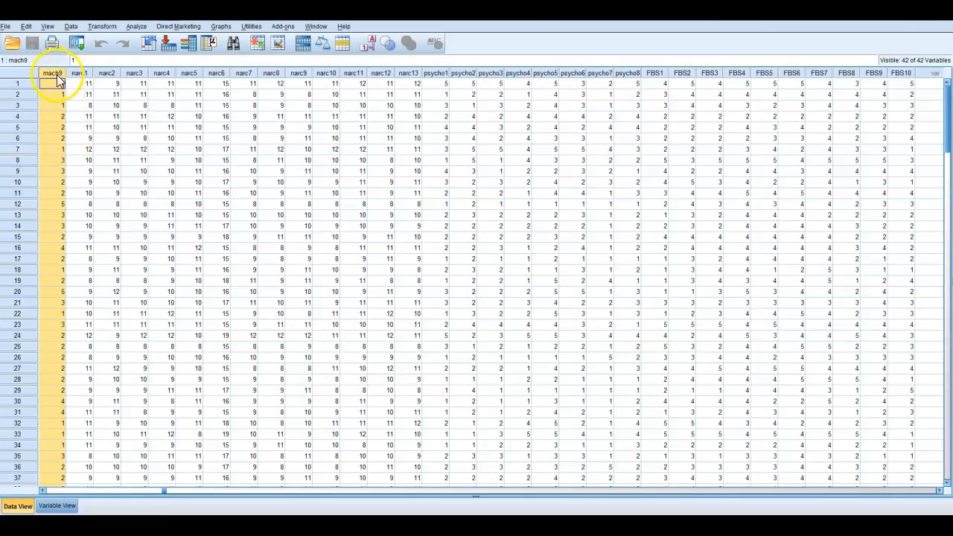
left_click(58, 505)
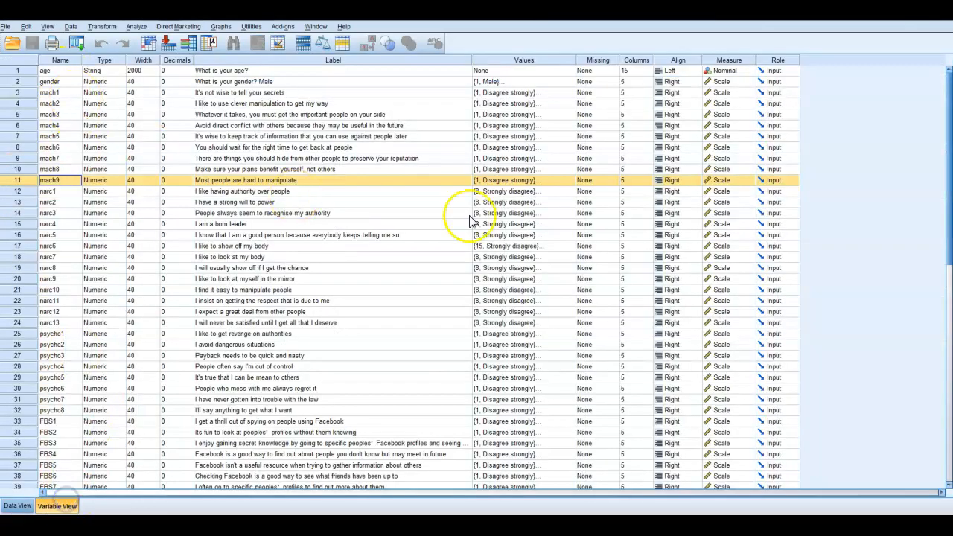
left_click(568, 185)
left_click(568, 181)
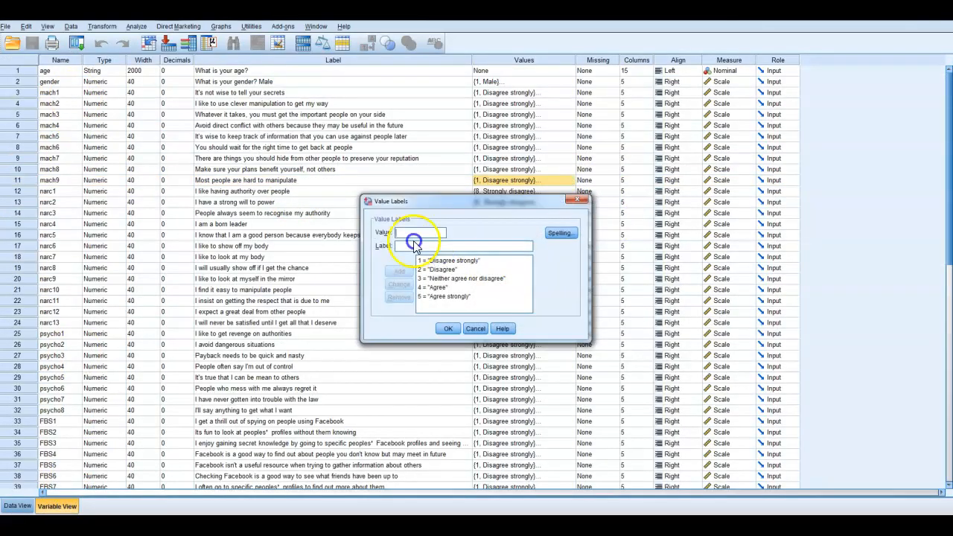
left_click(473, 328)
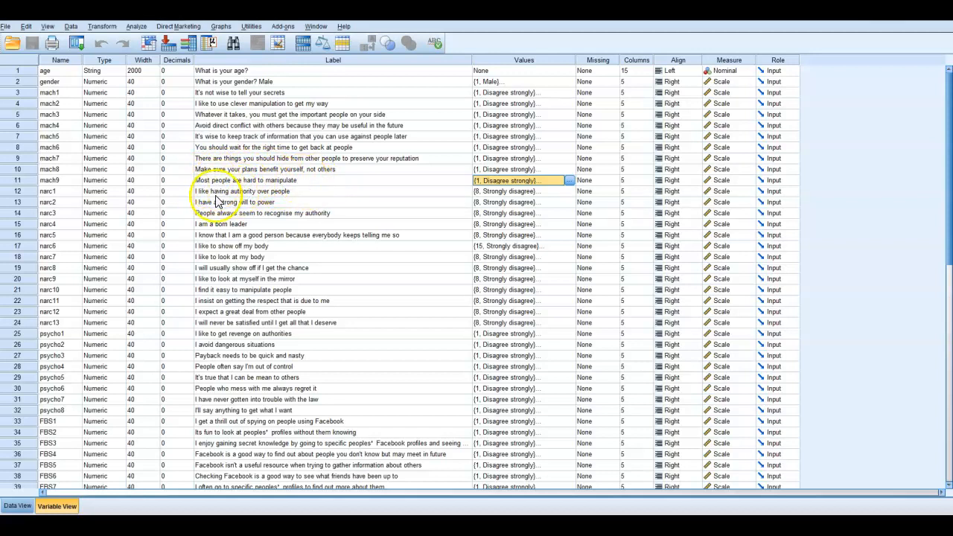
Compare the data columns of mach8 and mach9, going from each column to its variable definition
left_click(21, 506)
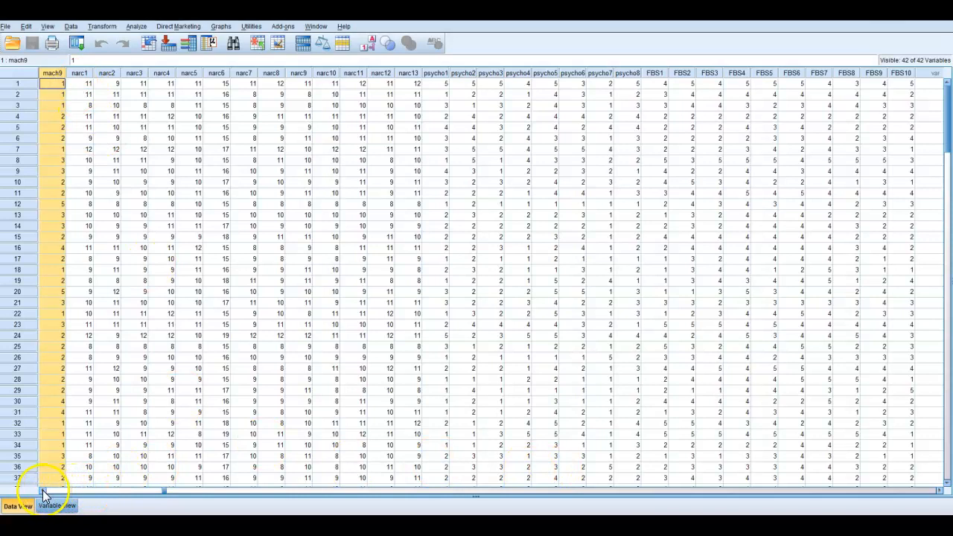
left_click(43, 491)
double_click(53, 73)
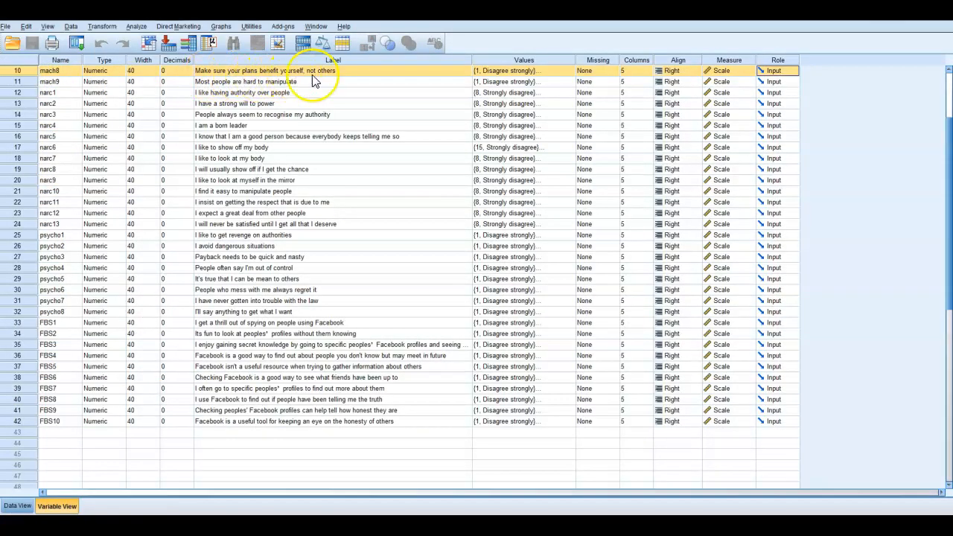
left_click(30, 507)
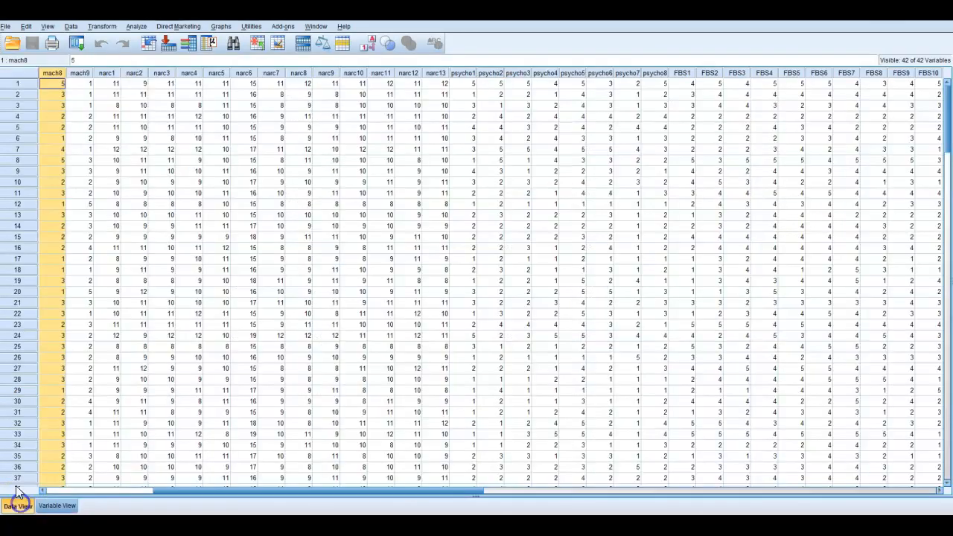
left_click(63, 87)
double_click(80, 73)
scroll(142, 179, "up", 2)
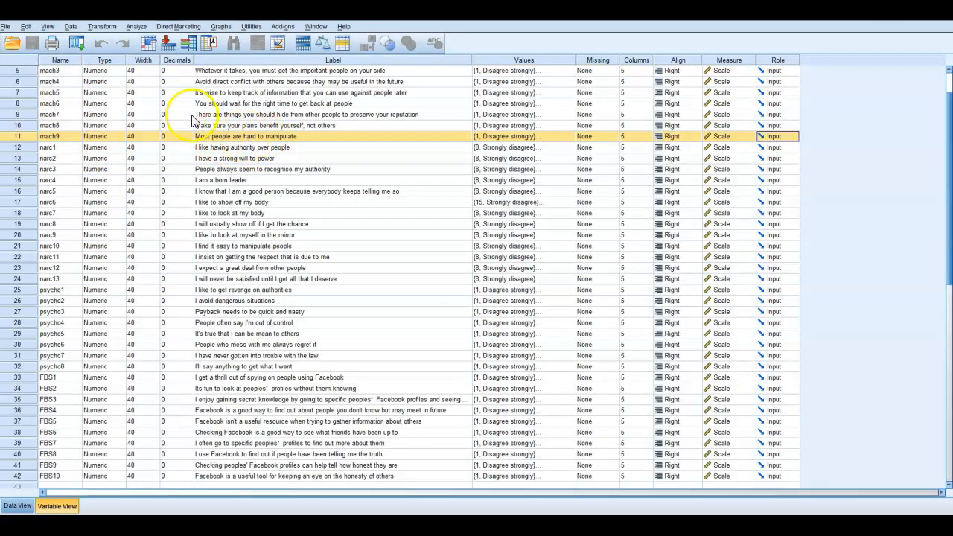
Start a Recode into Same Variables with mach9 as the only variable, taking gender out of the list
left_click(102, 26)
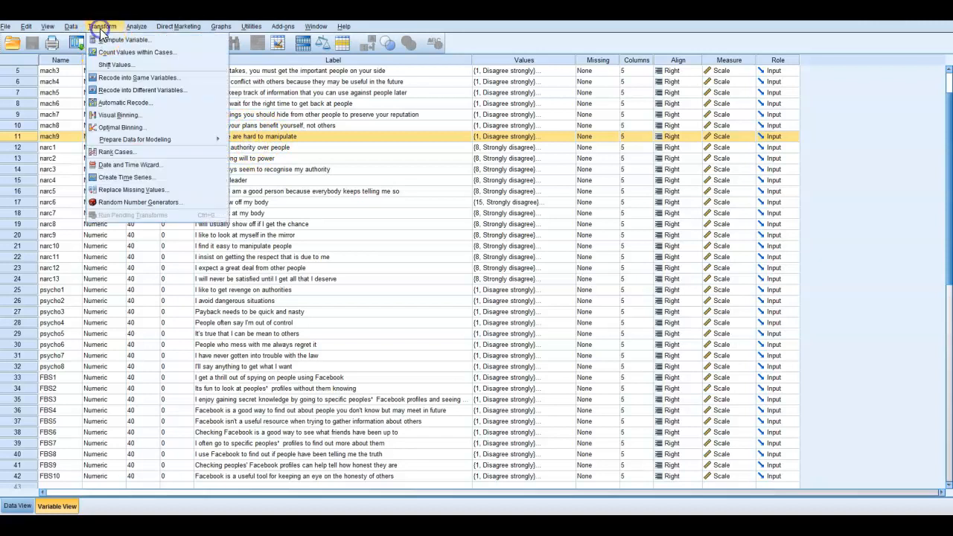
left_click(124, 78)
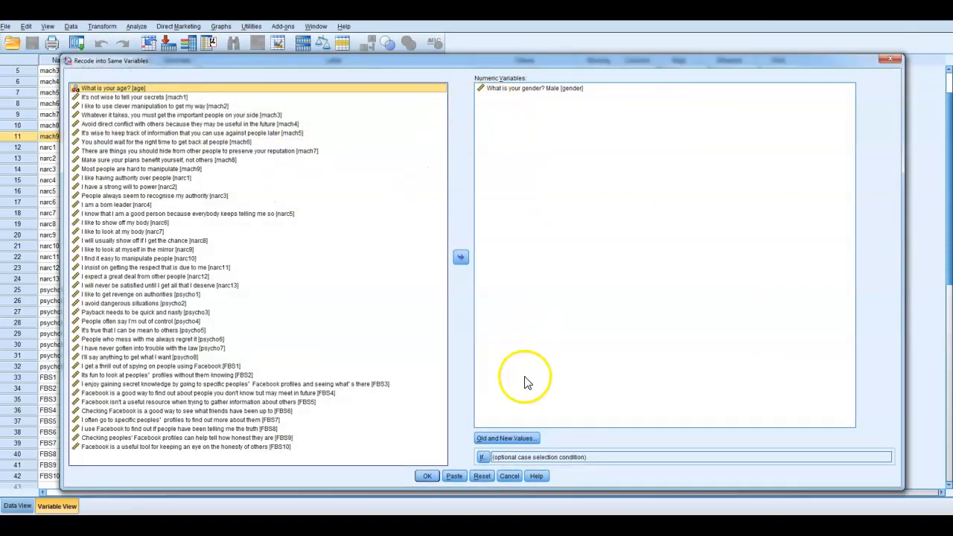
double_click(509, 90)
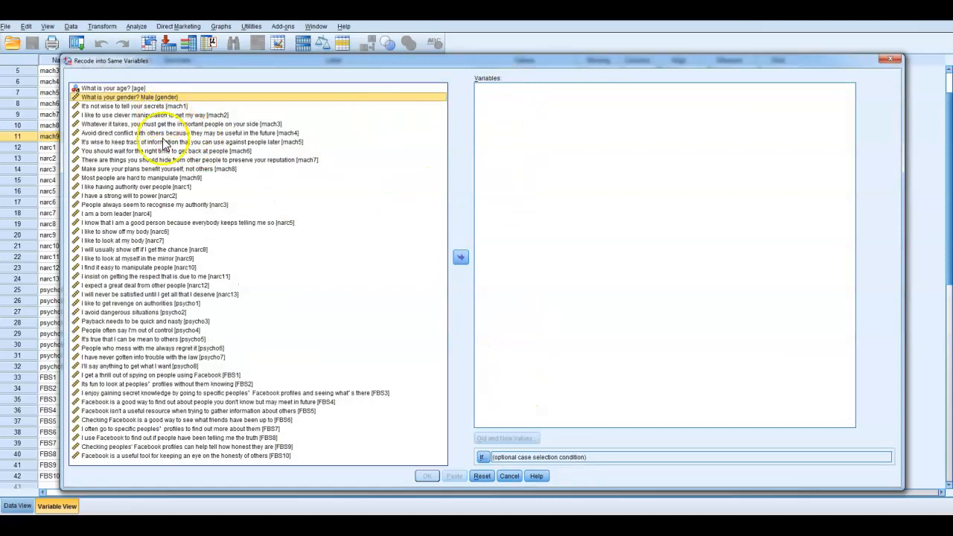
left_click(156, 179)
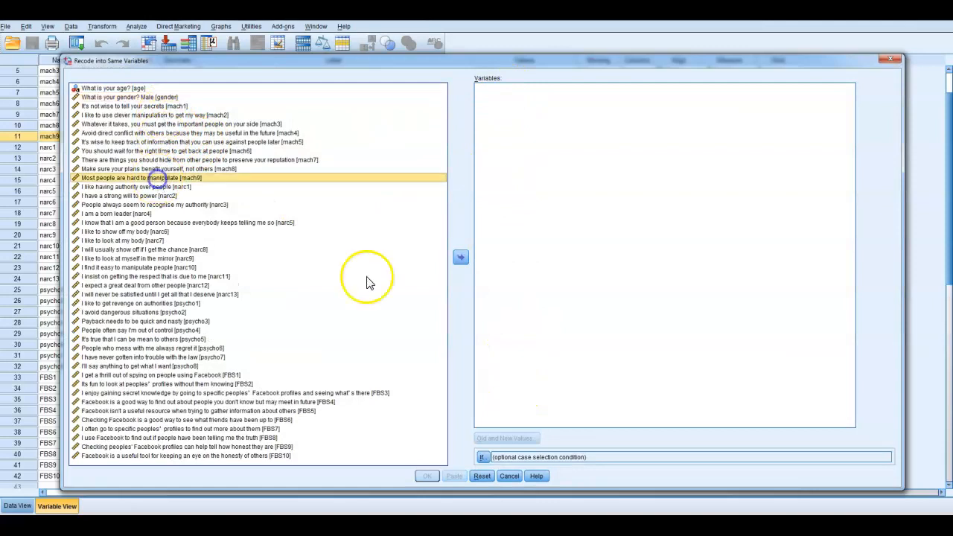
left_click(461, 257)
Remove both leftover recode rules from the old and new values of the mach9 recode
left_click(526, 440)
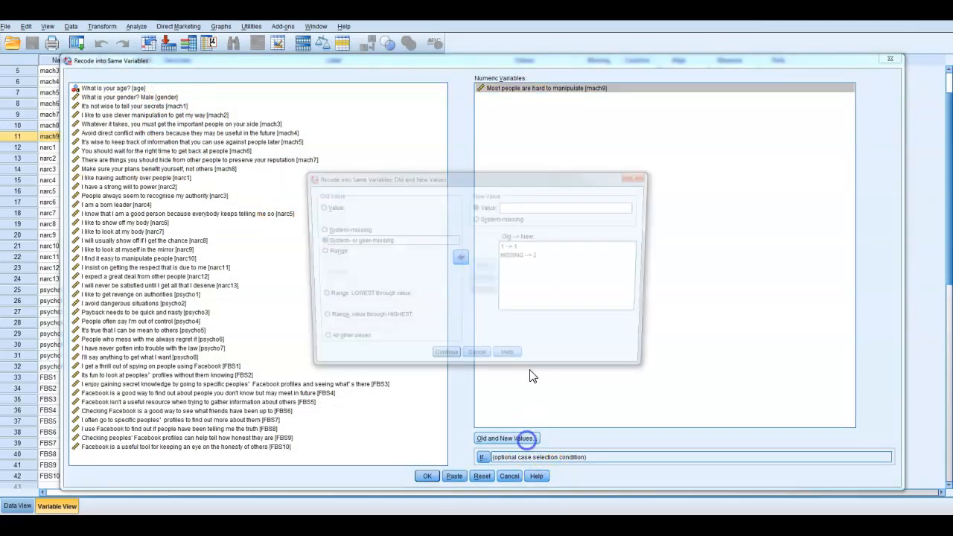
left_click(521, 249)
left_click(488, 295)
left_click(514, 248)
left_click(483, 291)
Add mach9 recode rules turning old value 1 into 5 and old value 2 into 4
left_click(335, 215)
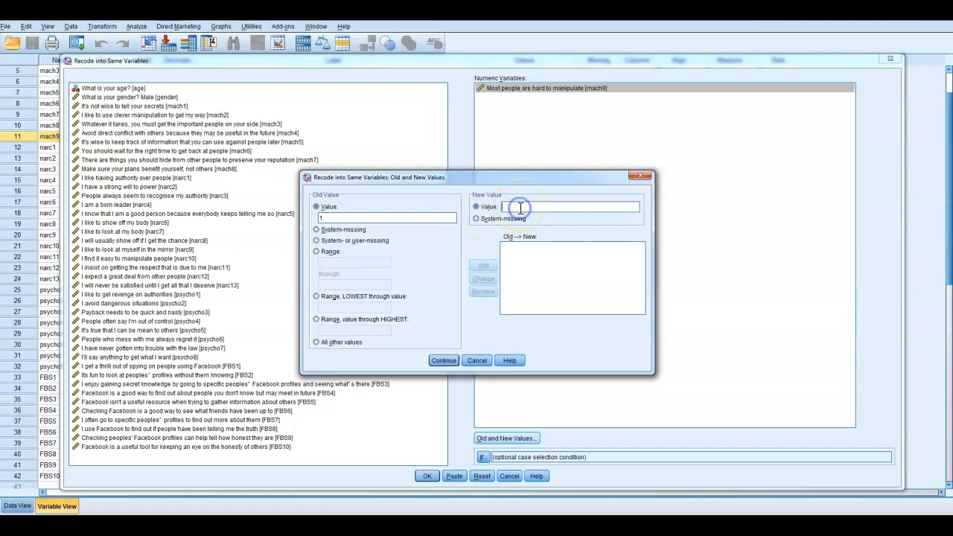
left_click(483, 266)
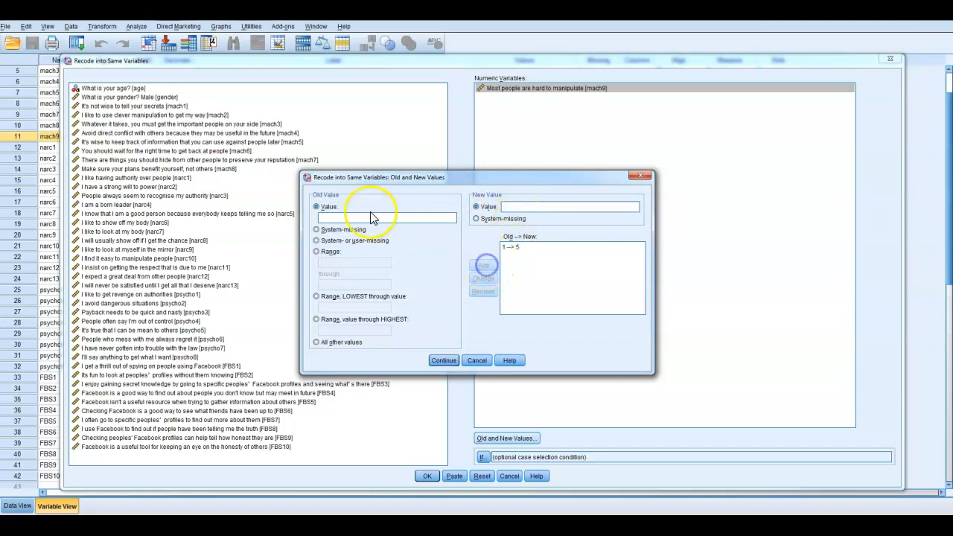
type("4")
left_click(481, 265)
Add mach9 recode rules that keep 3 as 3 and turn old value 4 into 2
left_click(393, 219)
type("3")
left_click(531, 206)
type("3")
left_click(483, 265)
left_click(396, 221)
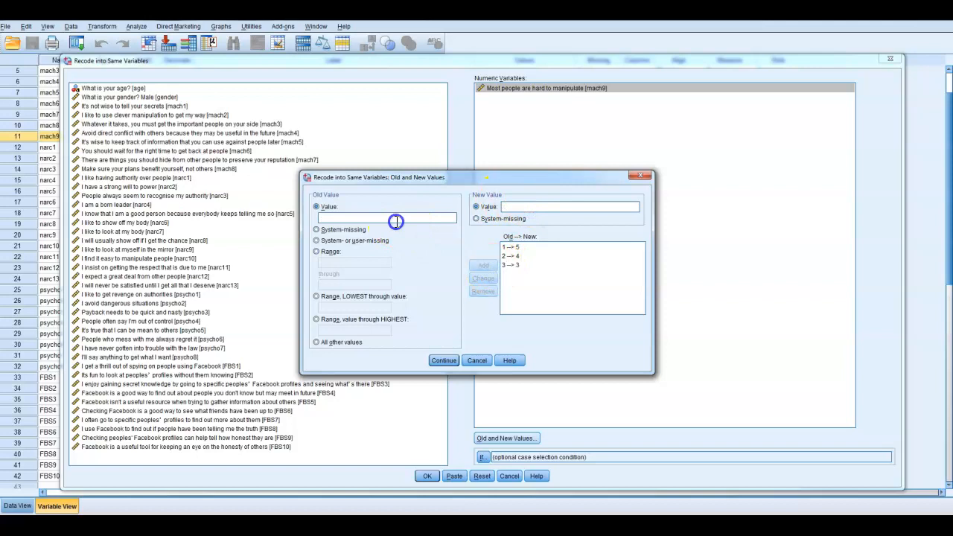
type("2")
left_click(483, 265)
Add the final rule turning 5 into 1 and run the recode on mach9
left_click(417, 216)
type("5")
left_click(545, 207)
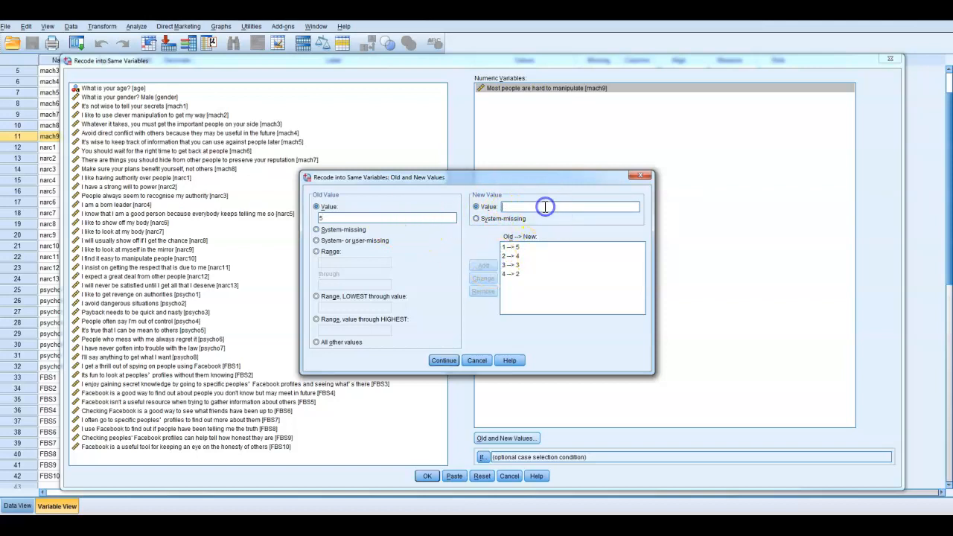
left_click(440, 359)
left_click(428, 476)
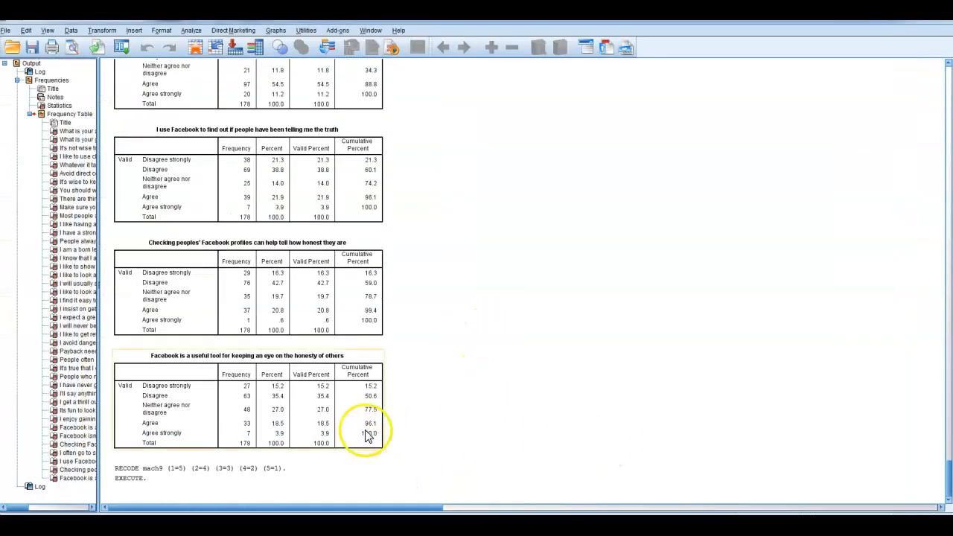
Check the logged recode syntax and view the mach9 data column beside mach8
left_click(190, 491)
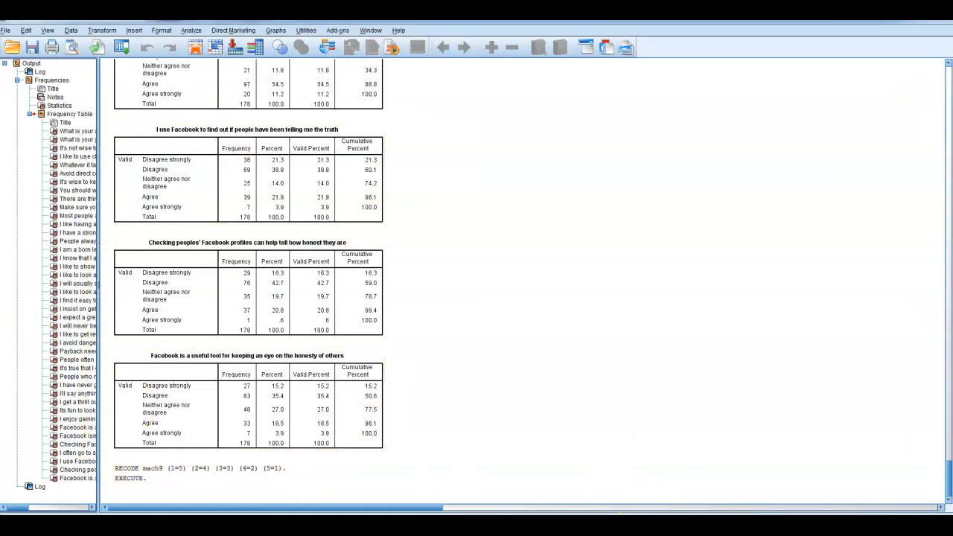
left_click(524, 484)
double_click(25, 138)
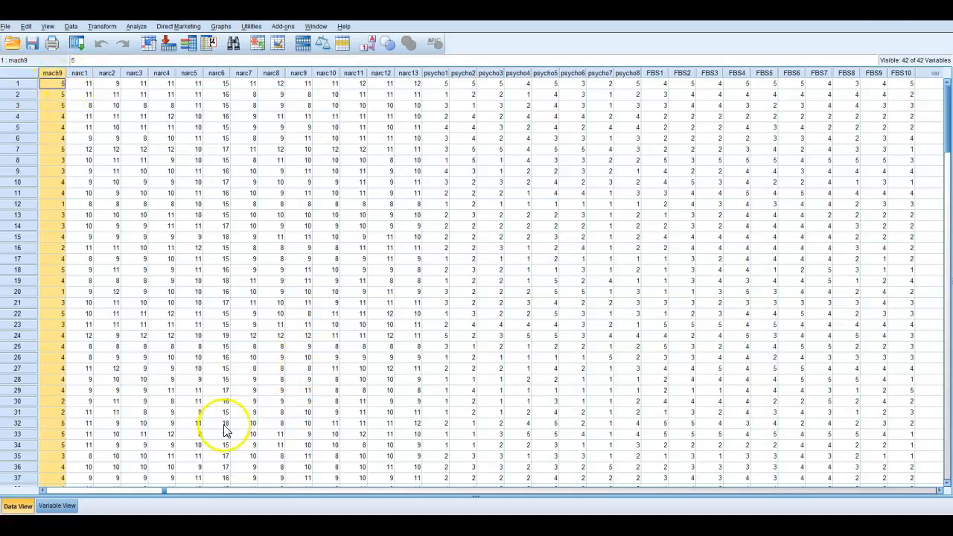
left_click(43, 491)
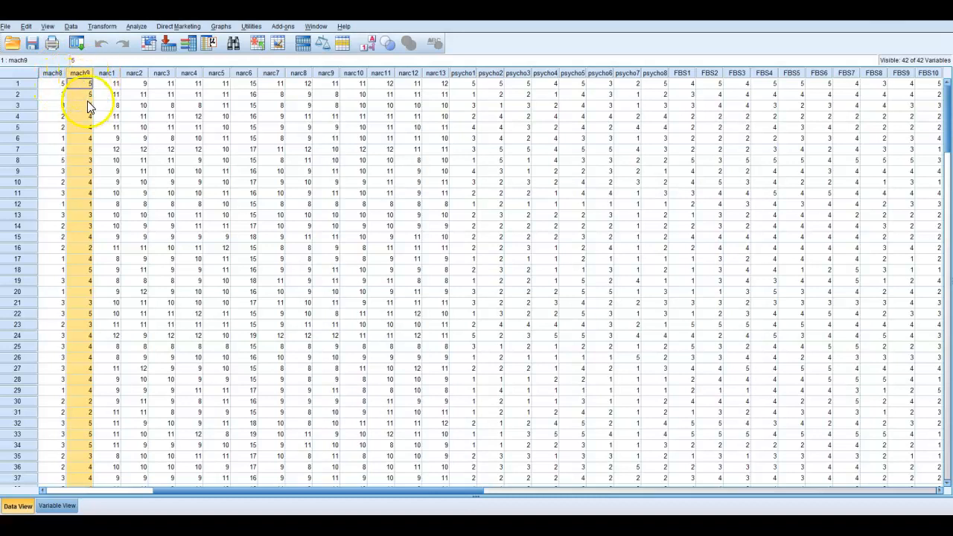
Examine the labels of narc1 to narc13 in the variable definitions for negatively worded items
left_click(64, 507)
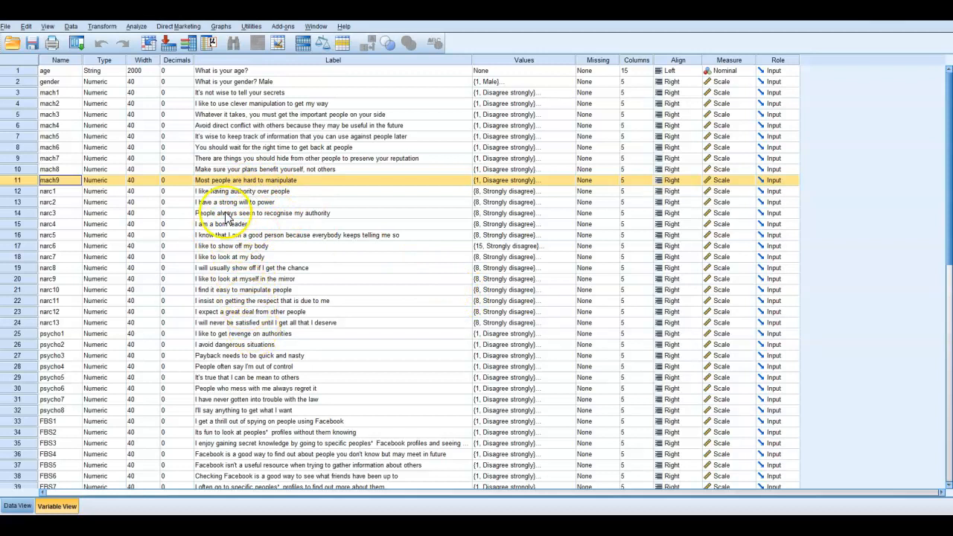
left_click(221, 192)
left_click(228, 204)
left_click(231, 225)
left_click(232, 255)
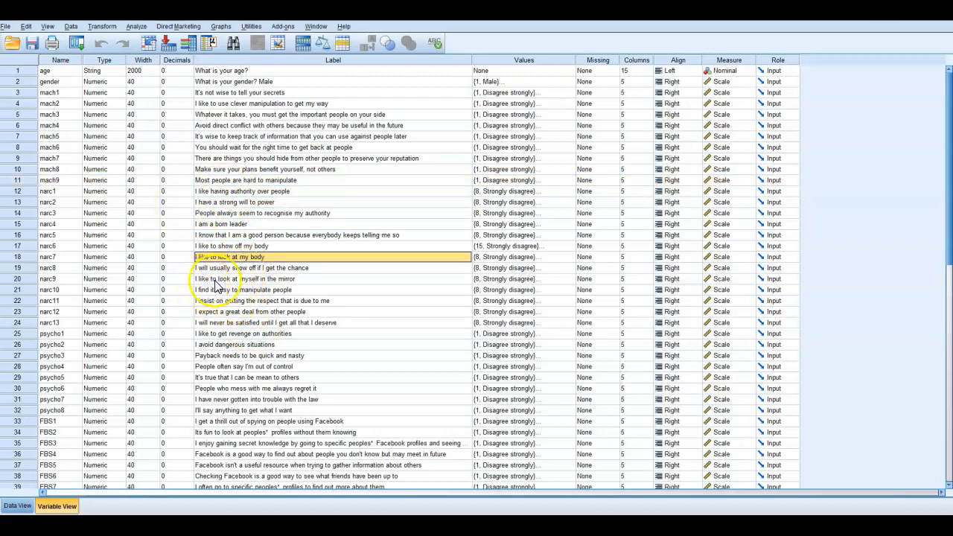
left_click(284, 279)
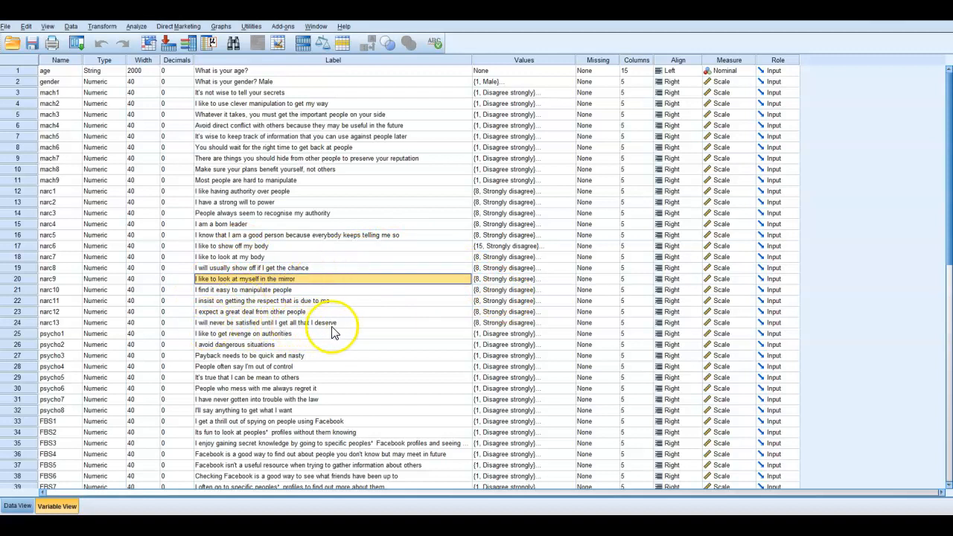
left_click_drag(14, 193, 21, 322)
left_click(298, 247)
Examine the wording of psycho1 to psycho8 and highlight the reversed items psycho2 and psycho7
scroll(304, 240, "down", 3)
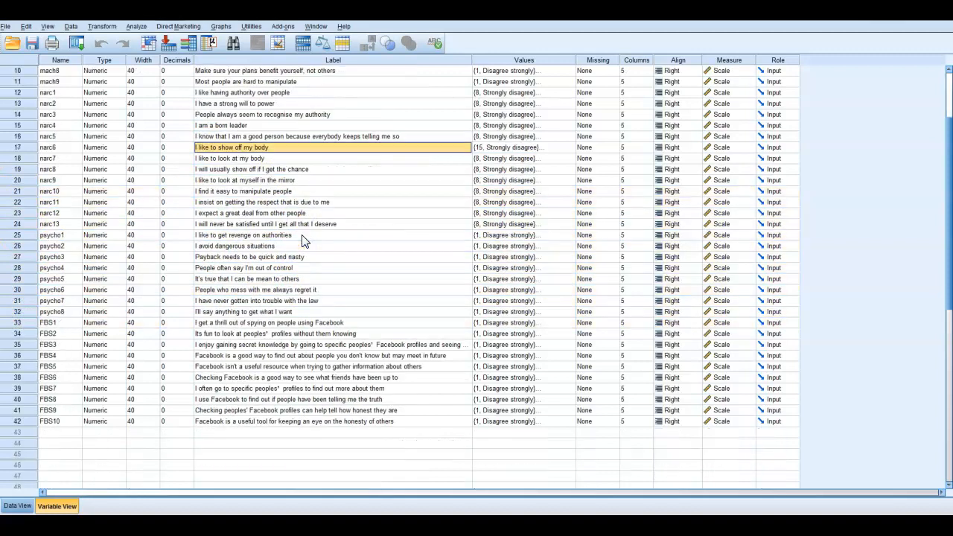
left_click_drag(17, 235, 24, 314)
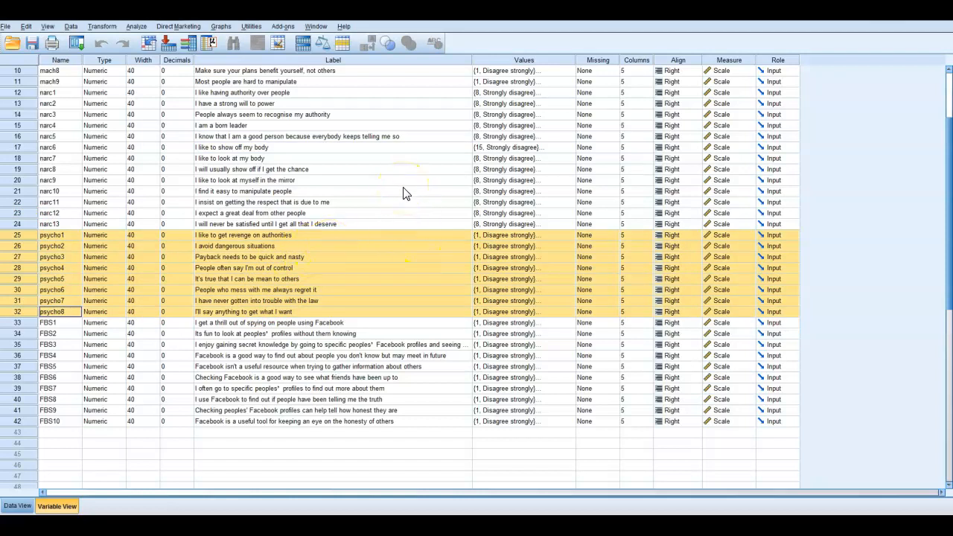
left_click(328, 243)
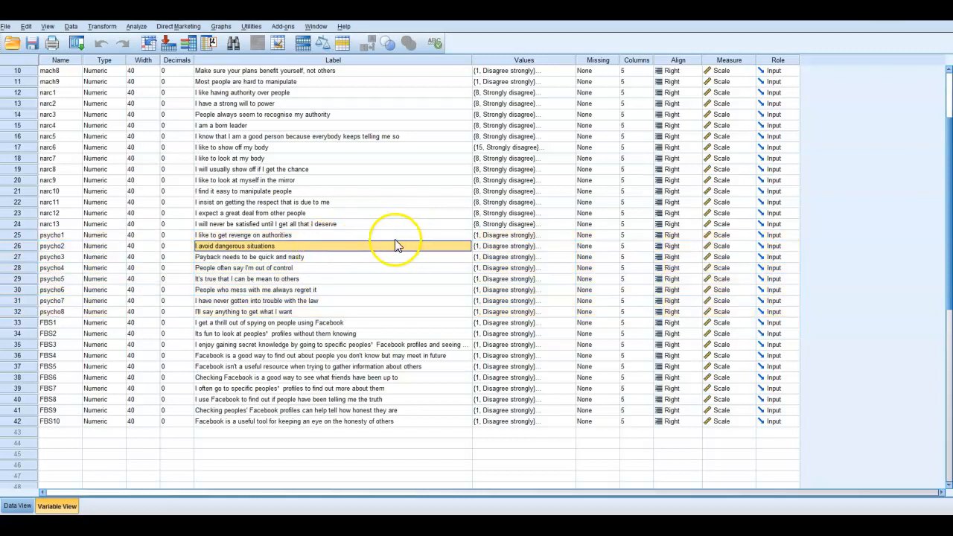
left_click(19, 246)
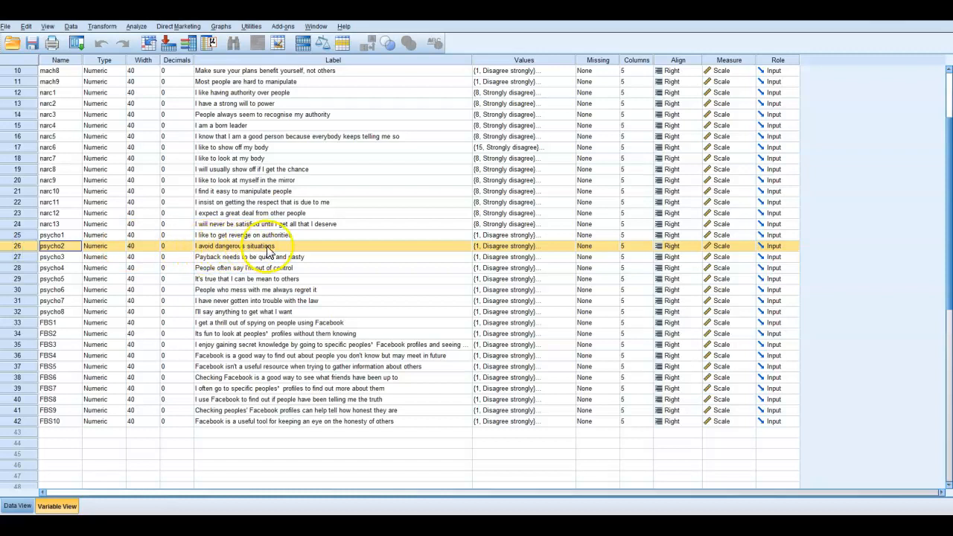
left_click(16, 300, "ctrl")
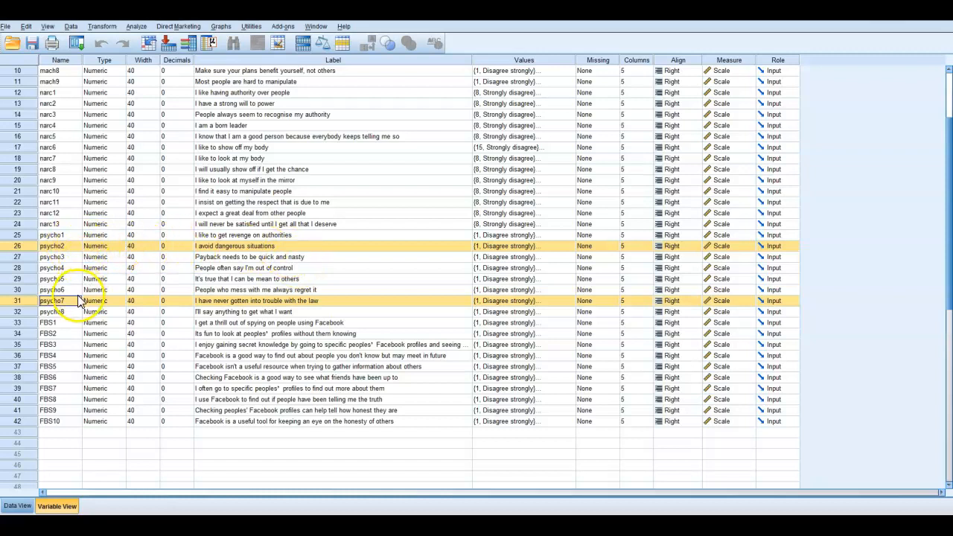
left_click(234, 277)
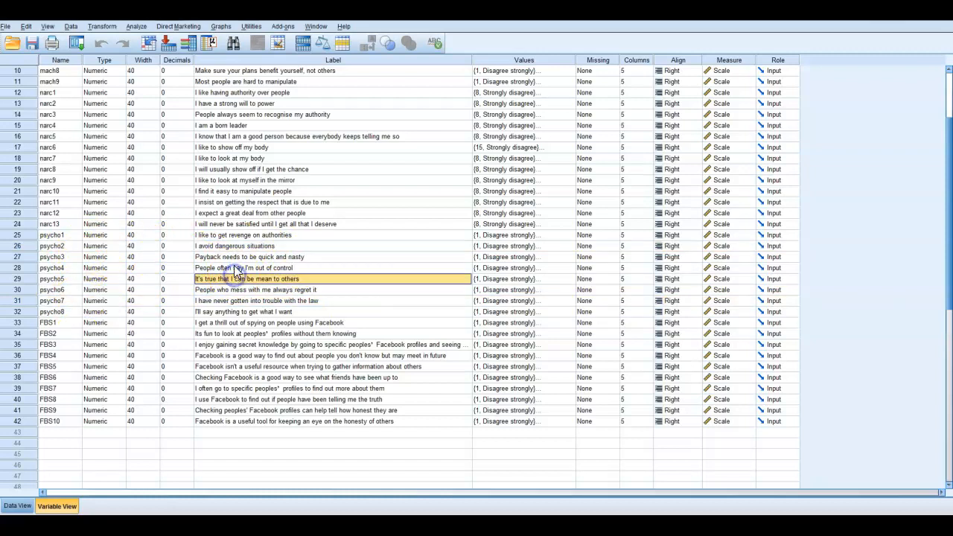
left_click(23, 246)
left_click(17, 301, "ctrl")
scroll(234, 266, "up", 3)
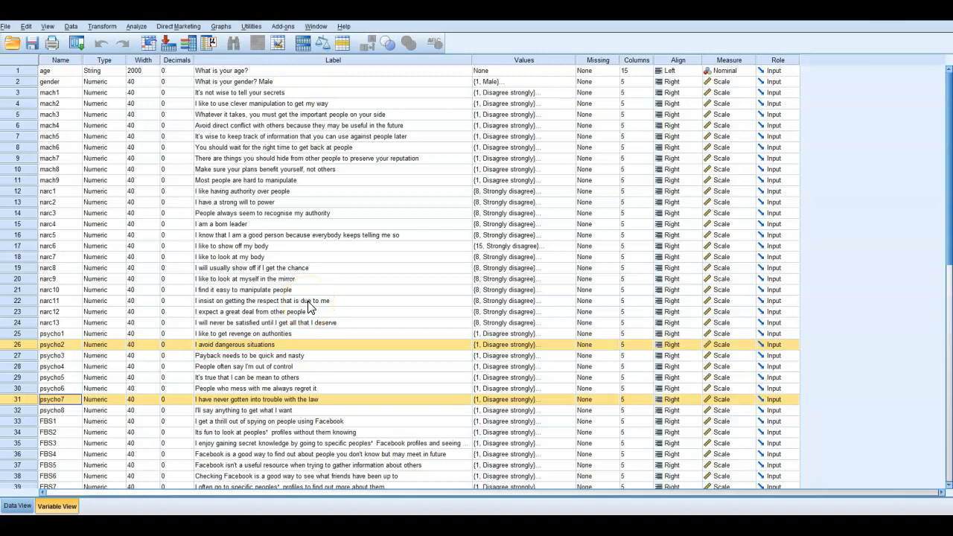
scroll(310, 307, "down", 2)
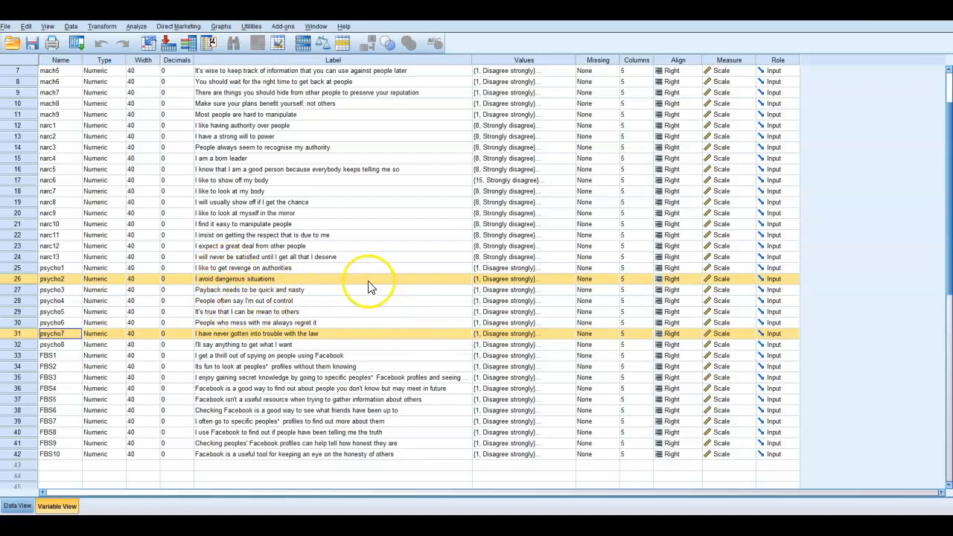
Set up another Recode into Same Variables, replacing mach9 with psycho2 and psycho7
left_click(102, 27)
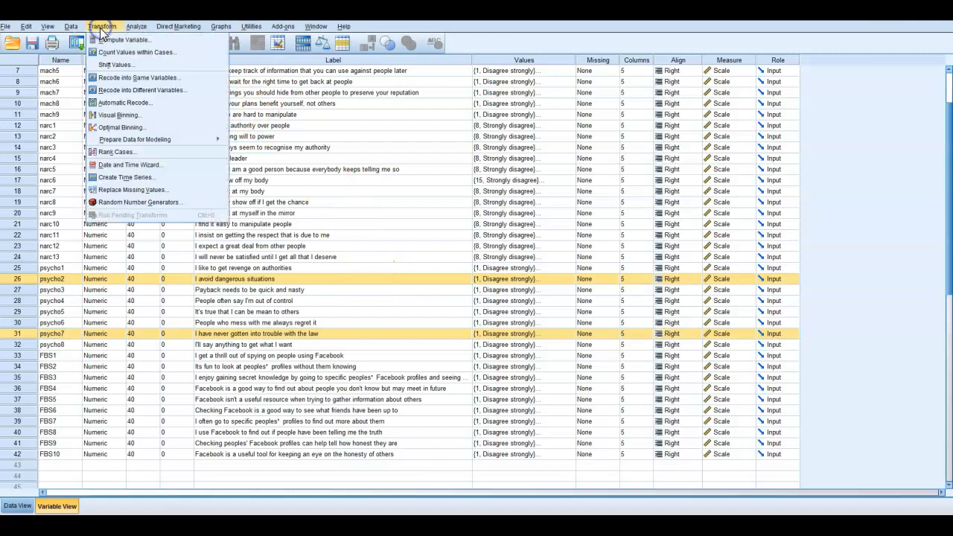
left_click(136, 77)
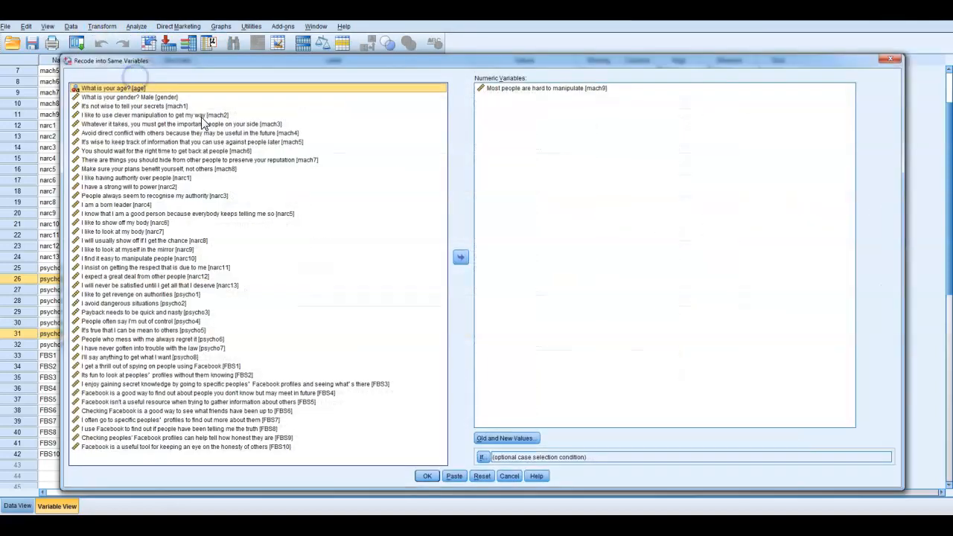
left_click(522, 89)
double_click(521, 89)
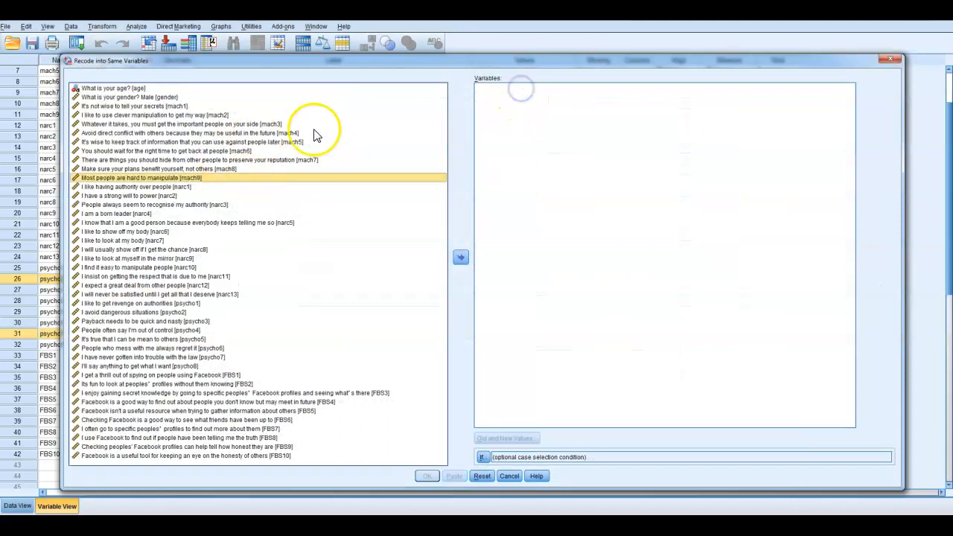
left_click(184, 313)
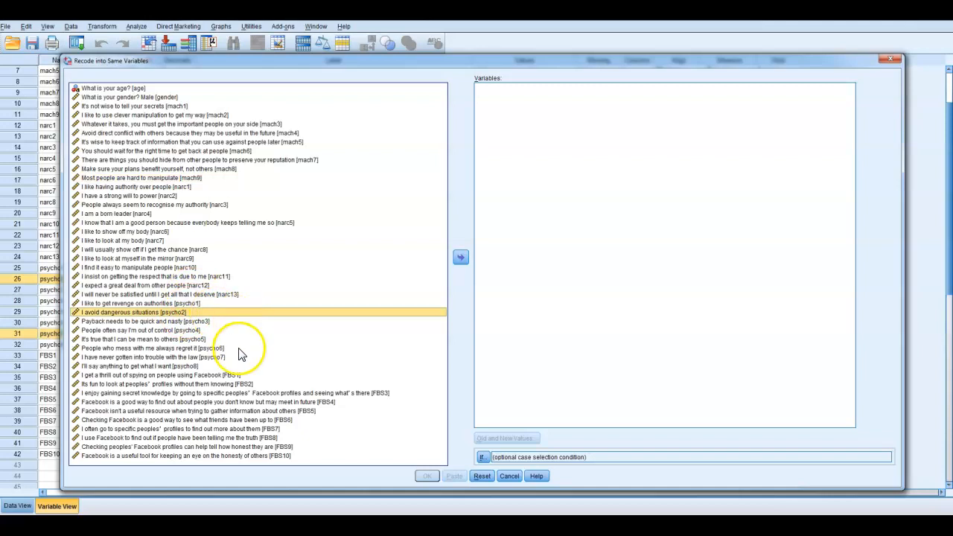
left_click(211, 358, "ctrl")
left_click(460, 257)
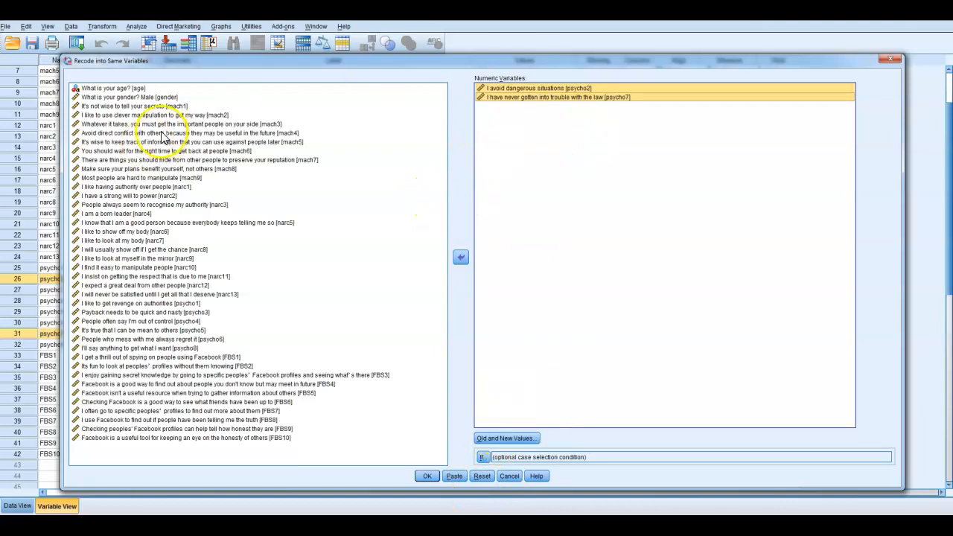
Accept the existing 1-to-5 through 5-to-1 rules and run the recode on psycho2 and psycho7
left_click(498, 438)
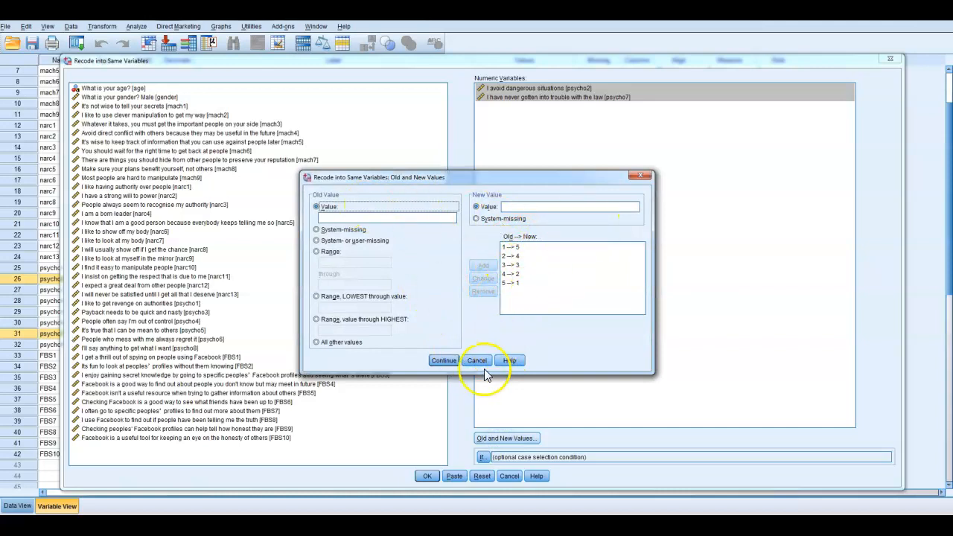
left_click(446, 361)
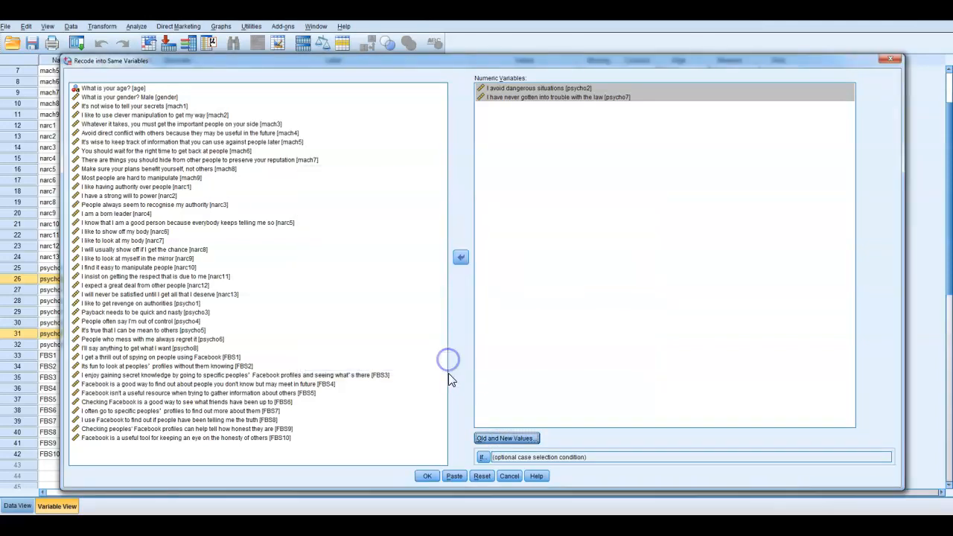
left_click(429, 477)
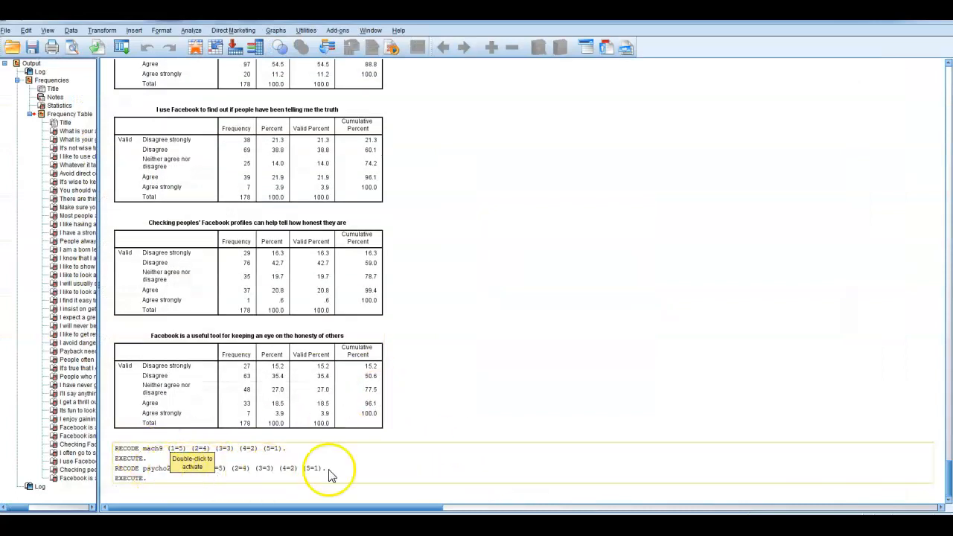
Return to the variable definitions and examine the wording of the Facebook items FBS1 to FBS10
left_click(451, 525)
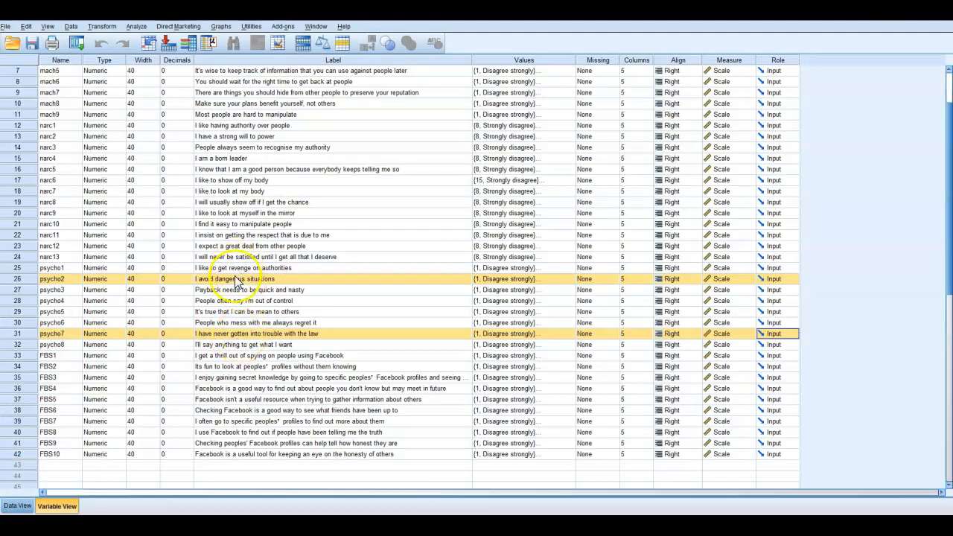
left_click(274, 368)
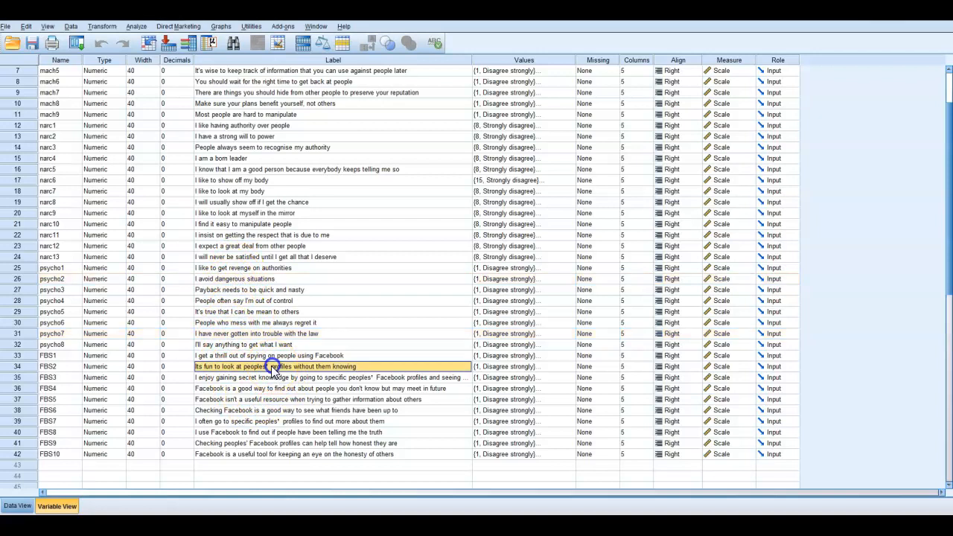
left_click_drag(24, 359, 26, 457)
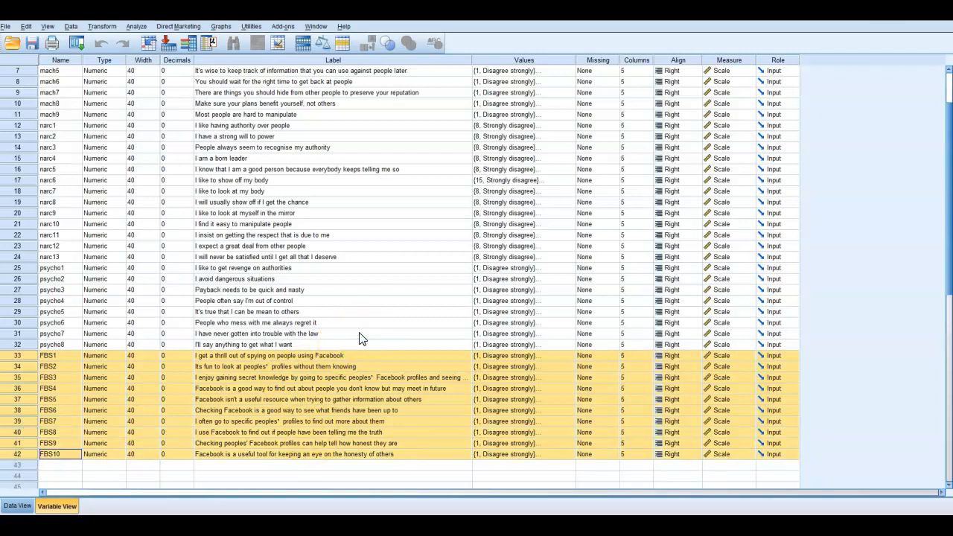
Examine the wording of the Facebook items, checking FBS1, FBS3 and FBS7 against the negatively worded FBS5
left_click(352, 358)
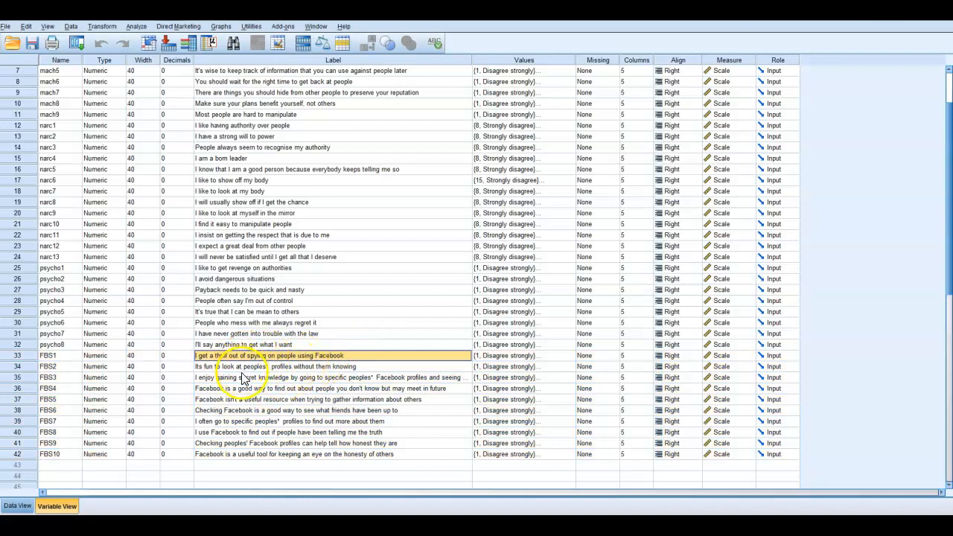
left_click(13, 402)
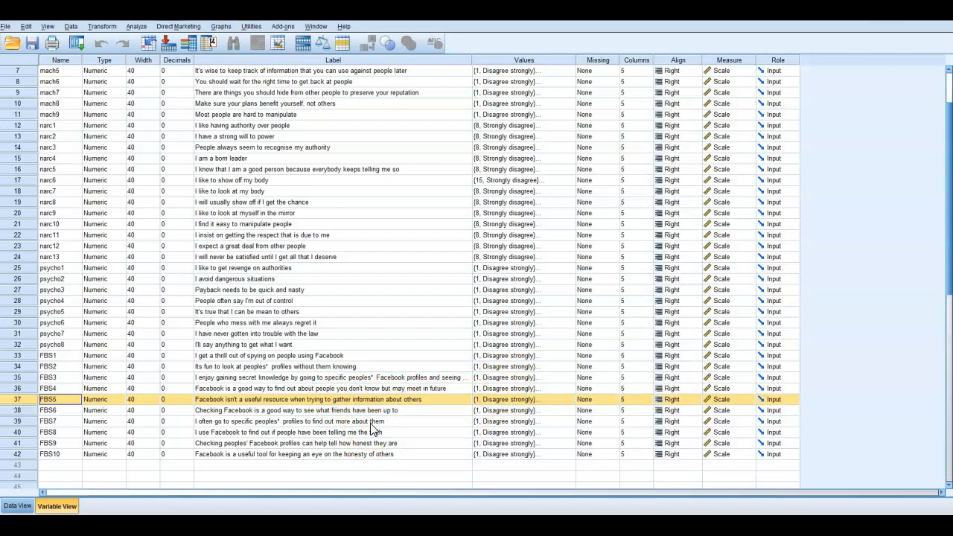
left_click(225, 378)
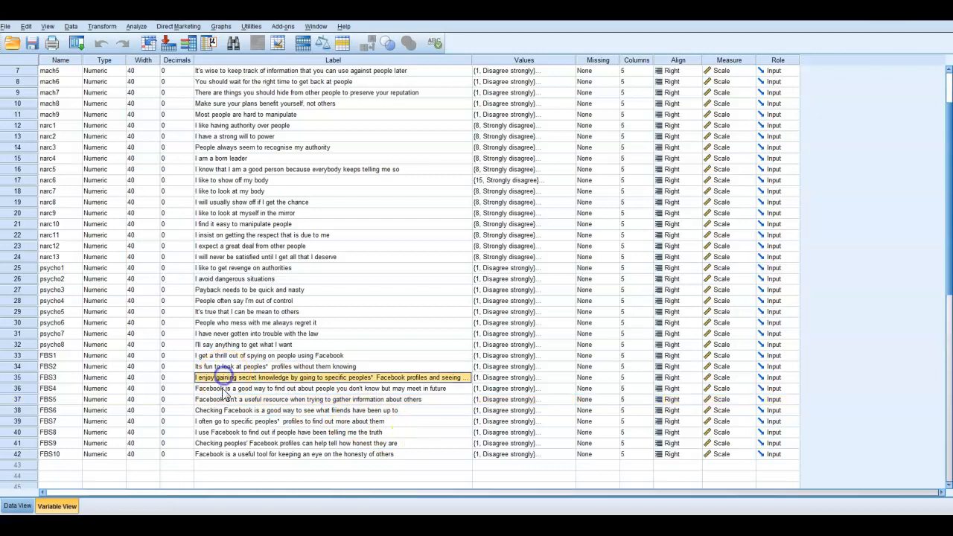
left_click(216, 423)
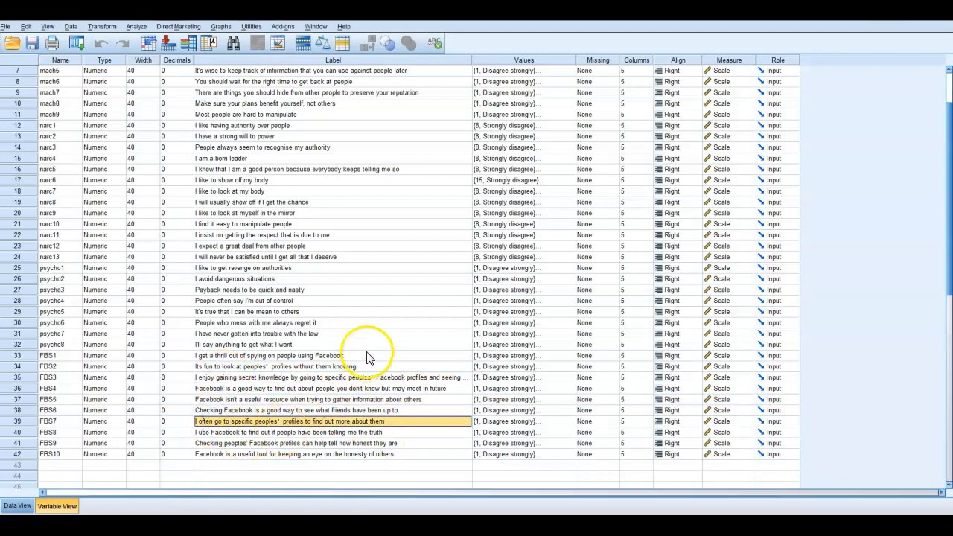
Set up another Recode into Same Variables, replacing psycho2 and psycho7 with FBS5
left_click(105, 27)
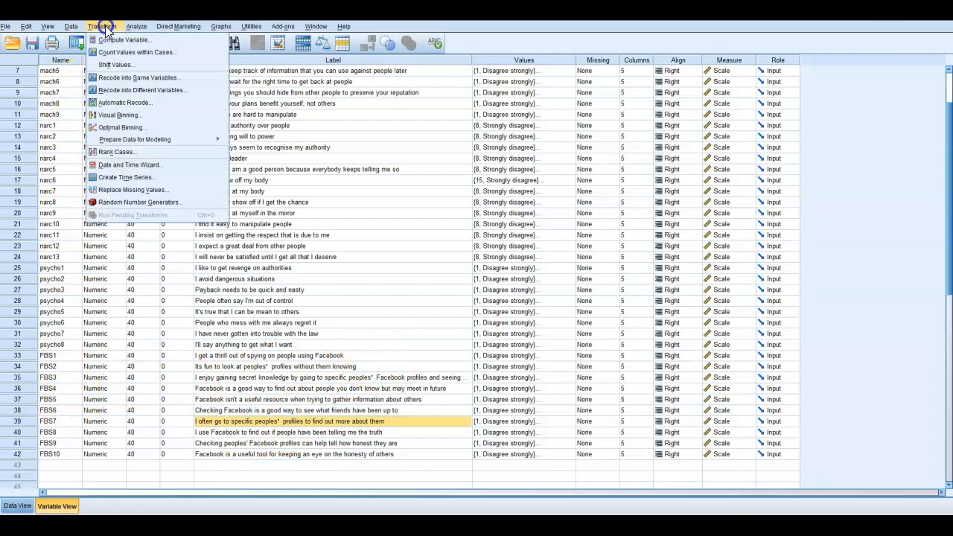
left_click(132, 78)
left_click(511, 89)
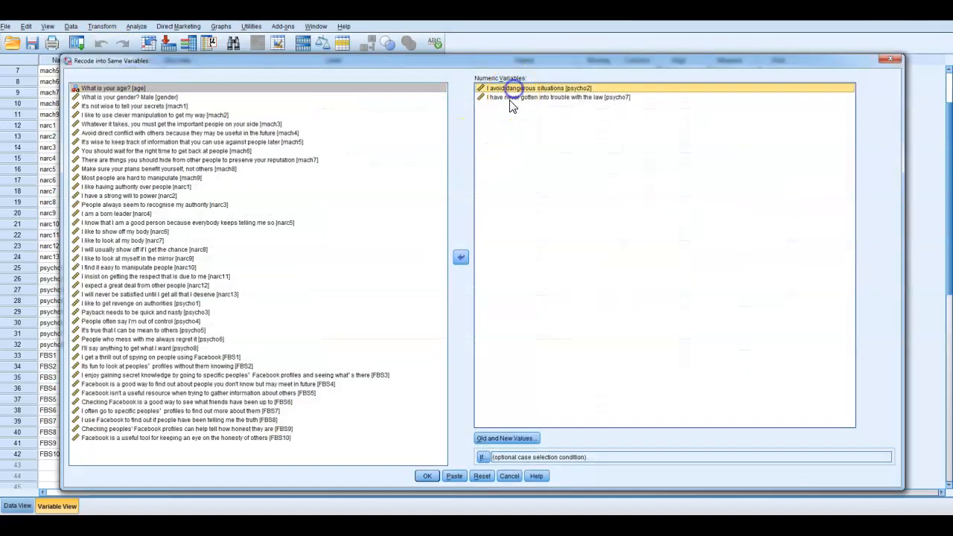
left_click(510, 98, "shift")
left_click(461, 257)
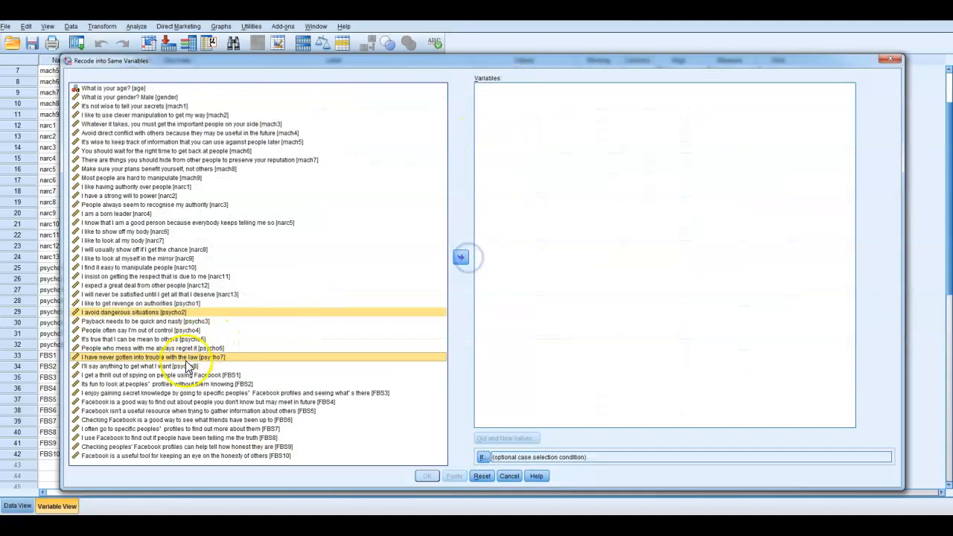
left_click(160, 411)
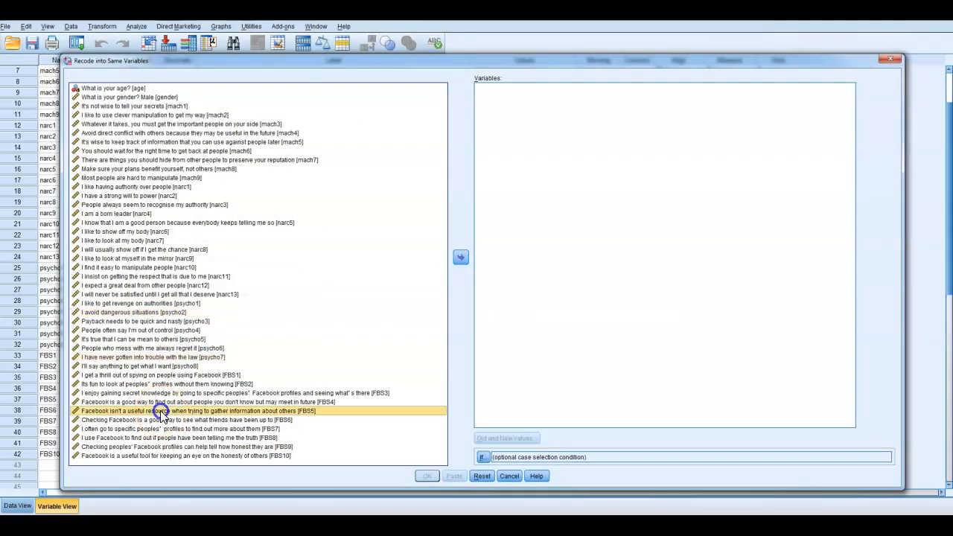
left_click(461, 257)
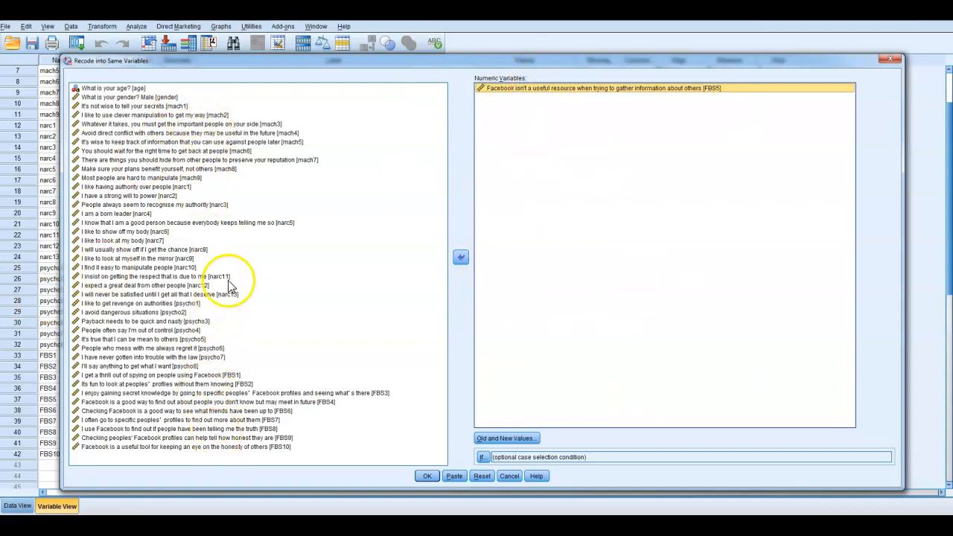
Keep the existing 1-to-5 through 5-to-1 rules and run the recode on FBS5
left_click(518, 441)
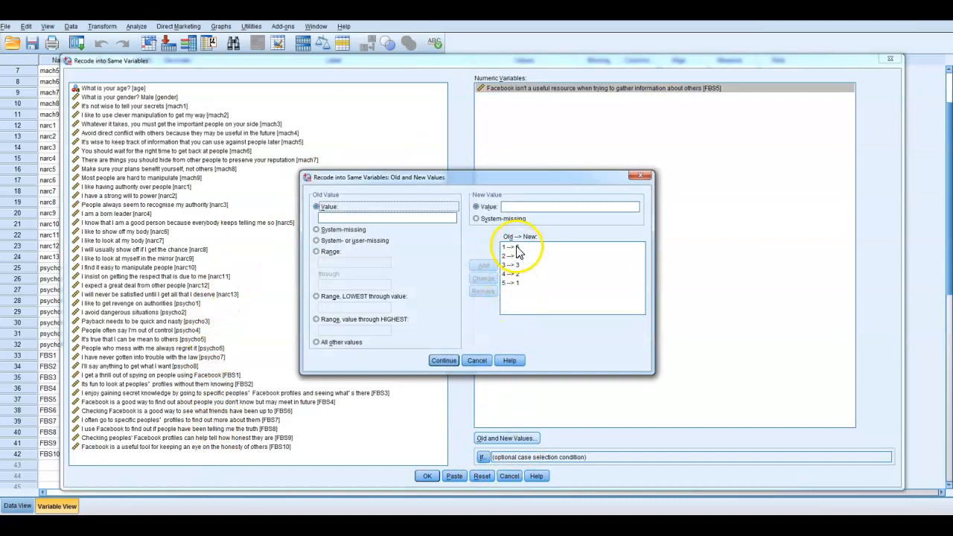
left_click(445, 361)
left_click(428, 476)
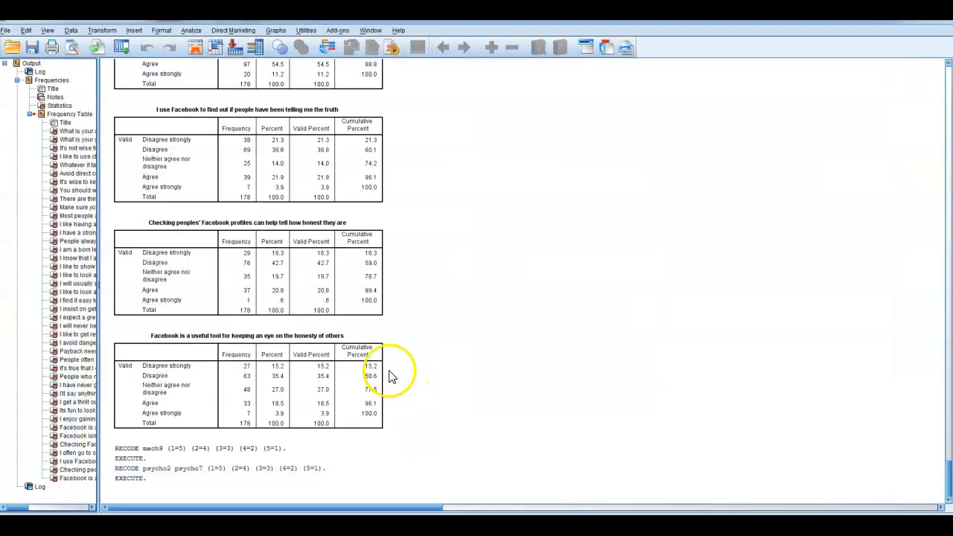
Return from the output to the case data and look across the item columns back to age and gender
left_click(517, 530)
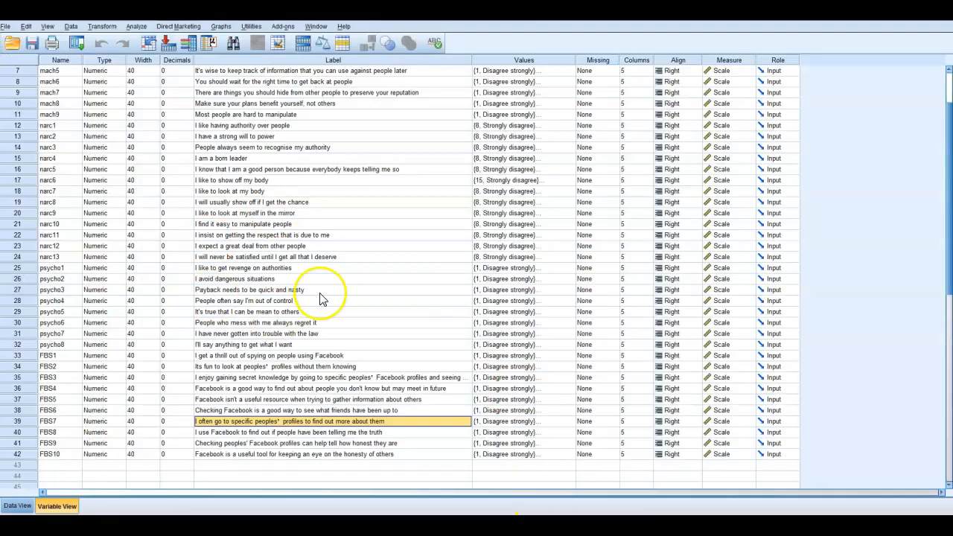
left_click(16, 506)
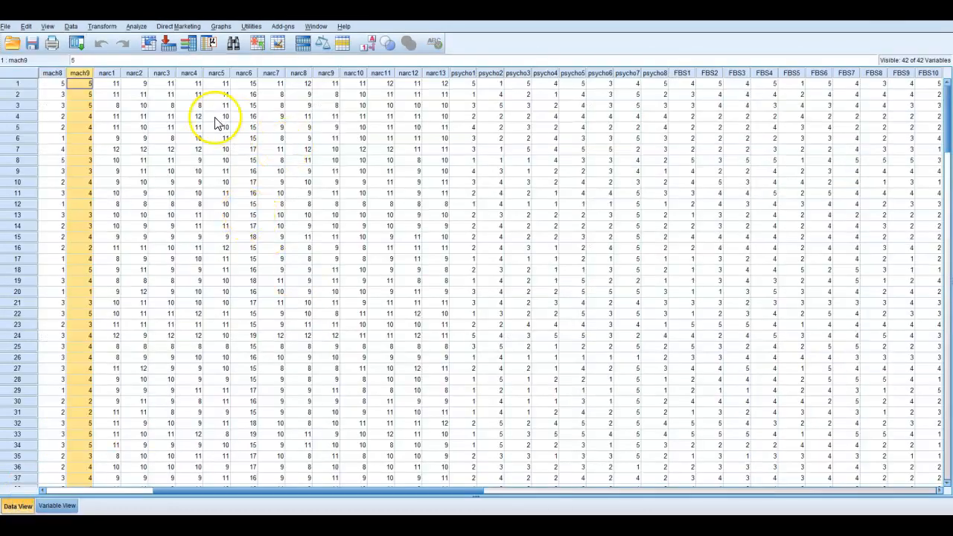
left_click_drag(228, 492, 397, 503)
left_click_drag(152, 495, 84, 502)
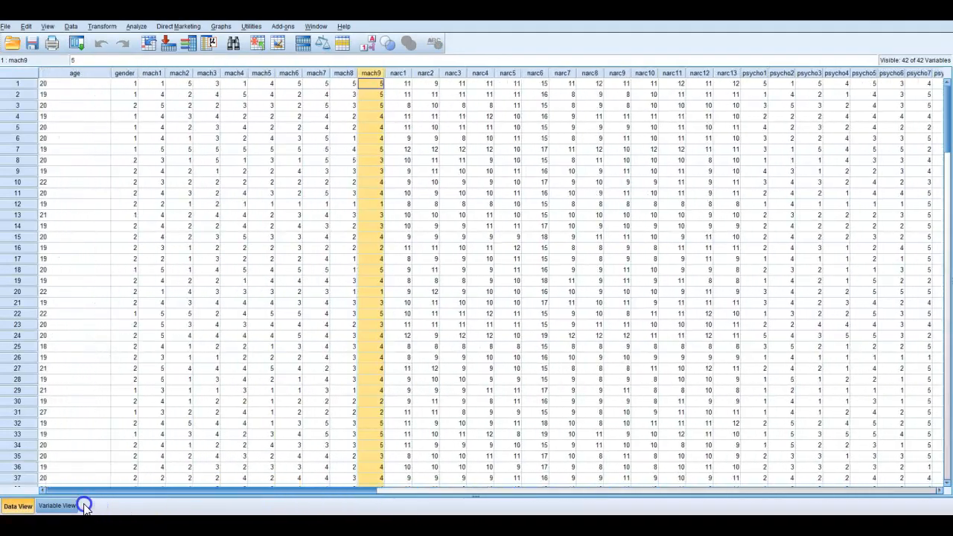